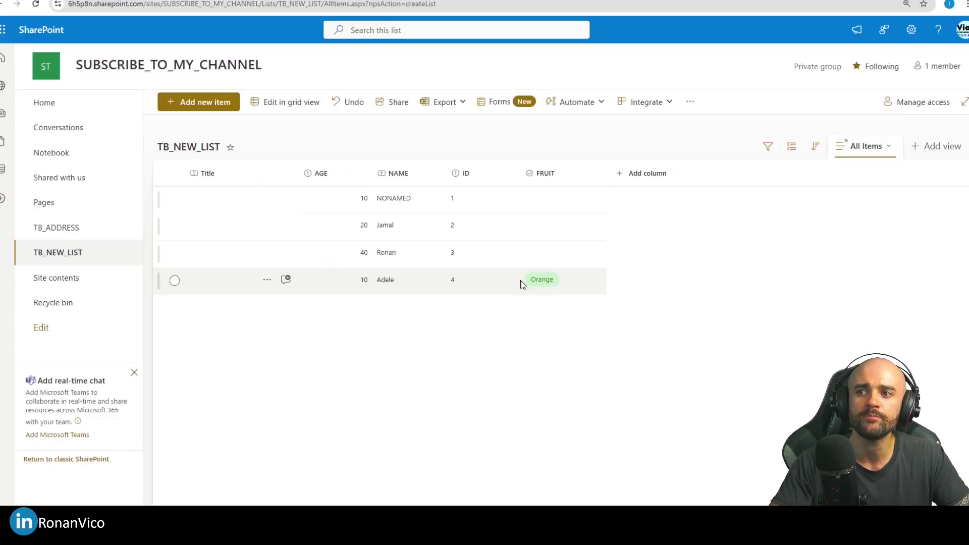
# Step: Change Adele's FRUIT in TB_NEW_LIST from Orange to Apple in her item properties
pyautogui.doubleClick(520, 283)
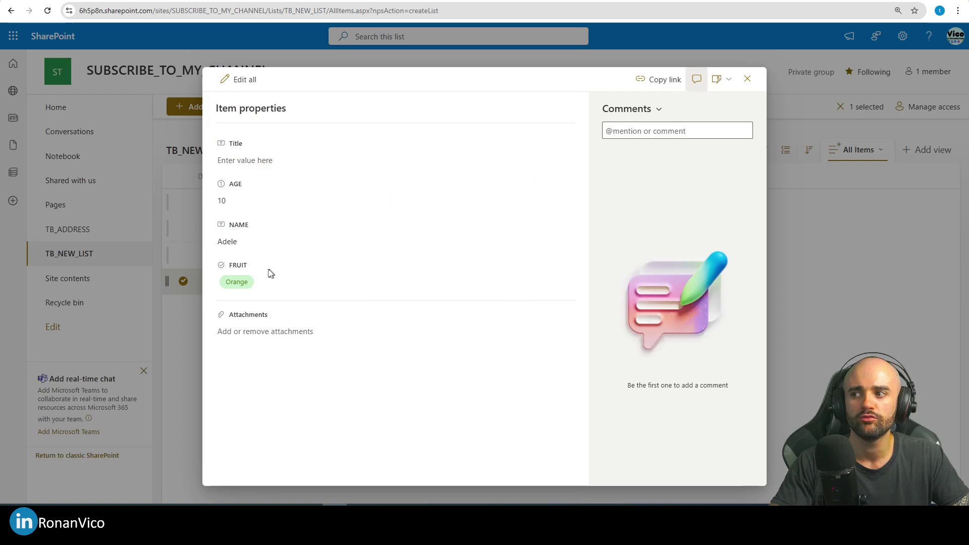
pyautogui.click(237, 282)
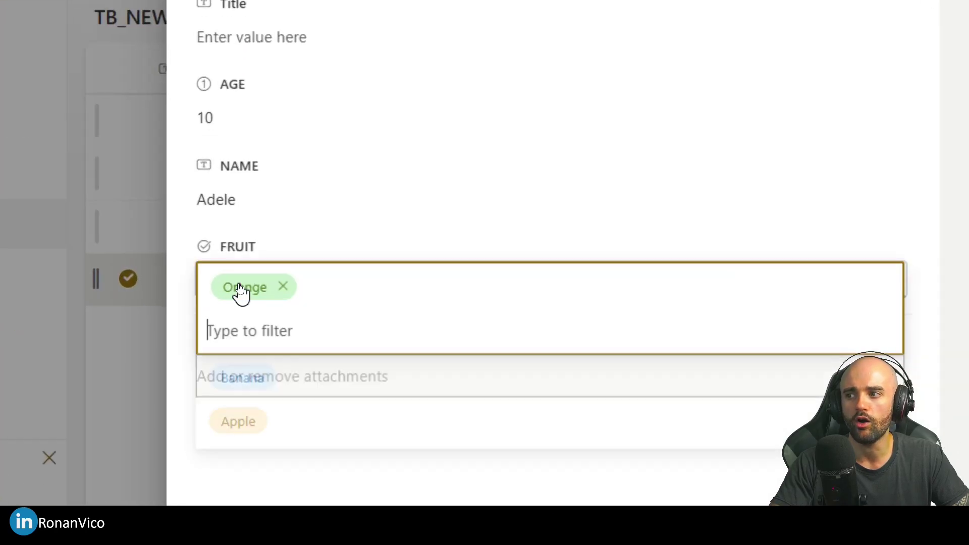
pyautogui.click(255, 365)
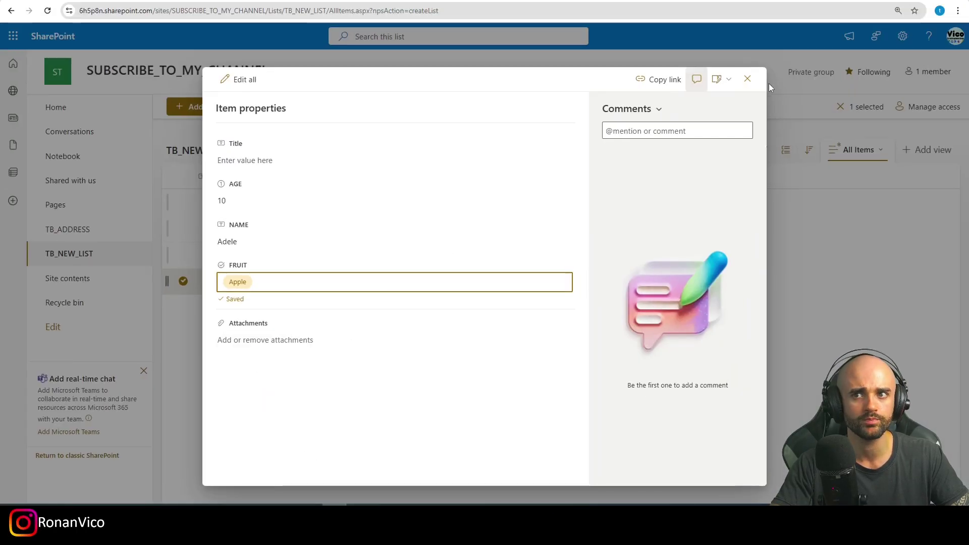
pyautogui.click(747, 78)
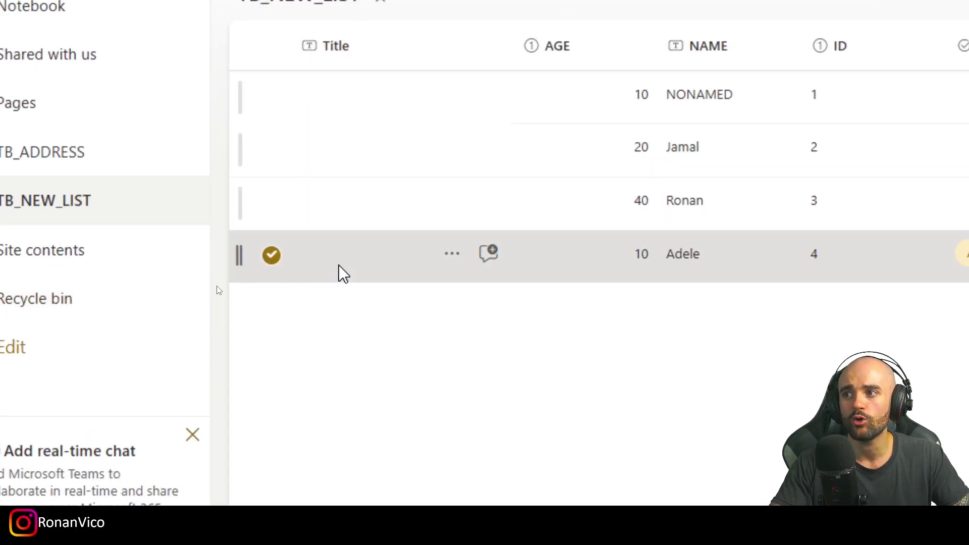
pyautogui.rightClick(340, 273)
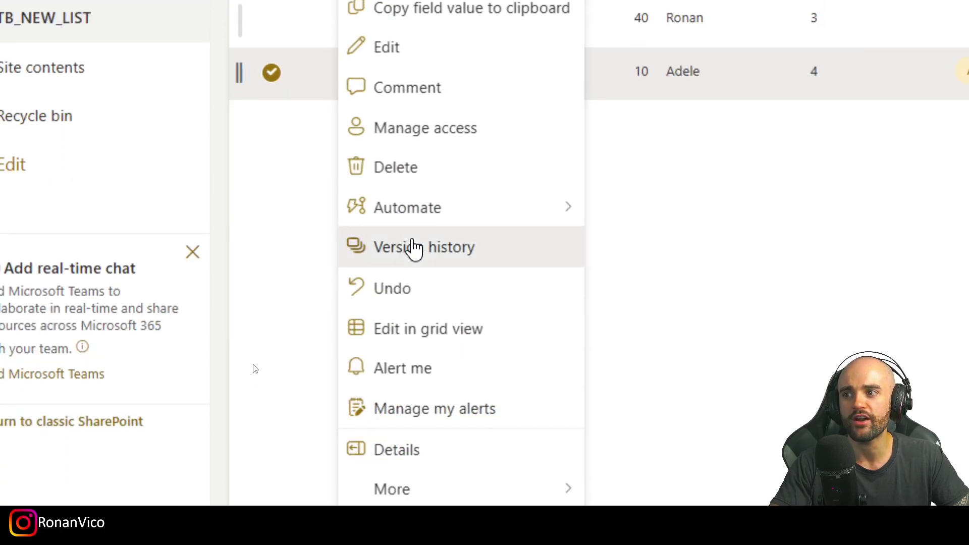
# Step: Open the Mar 28, 02:27 PM succeeded run of WHEN ITEM IS MODIFIED from the run history
pyautogui.click(414, 249)
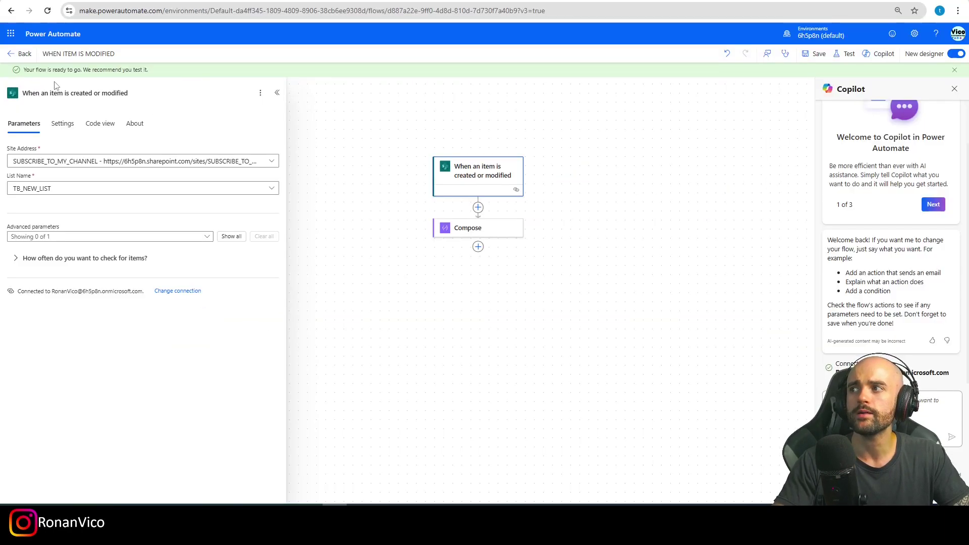
pyautogui.click(22, 53)
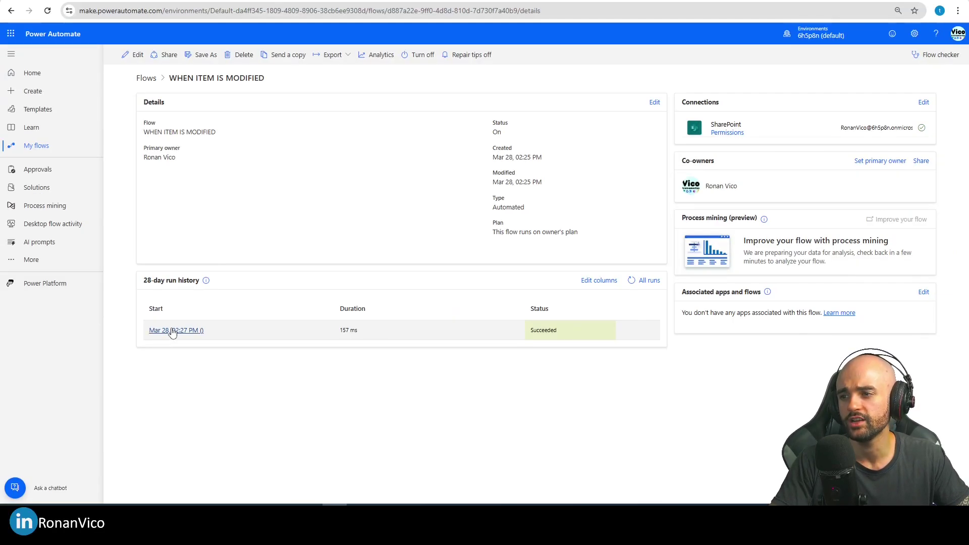
pyautogui.click(173, 331)
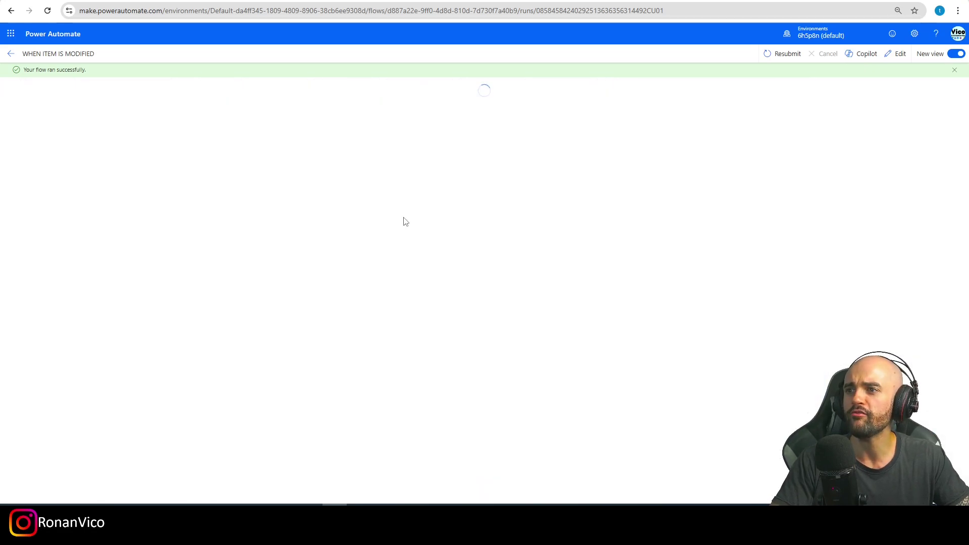
# Step: Show the trigger's raw outputs and locate the FRUIT value Apple for Adele's item (ID 4)
pyautogui.click(376, 169)
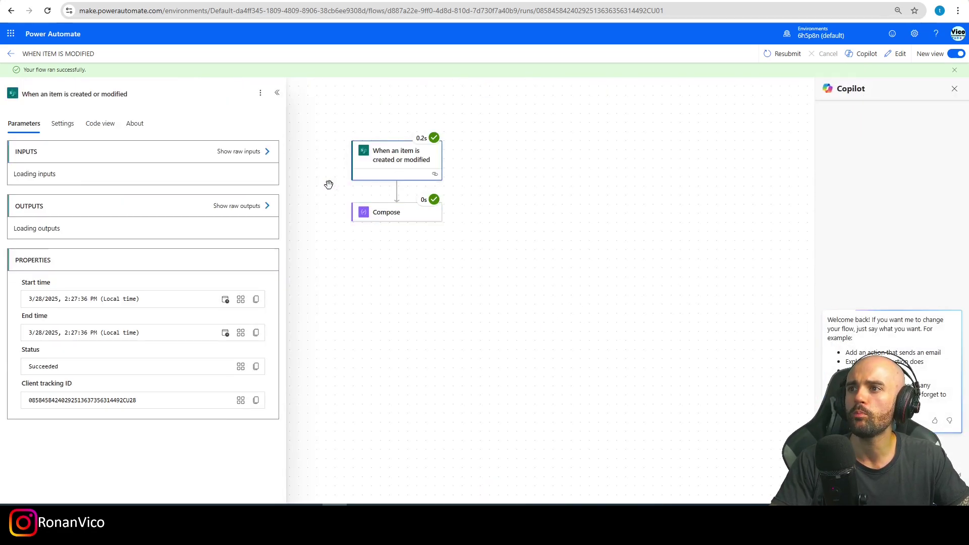
pyautogui.scroll(-3, 190, 307)
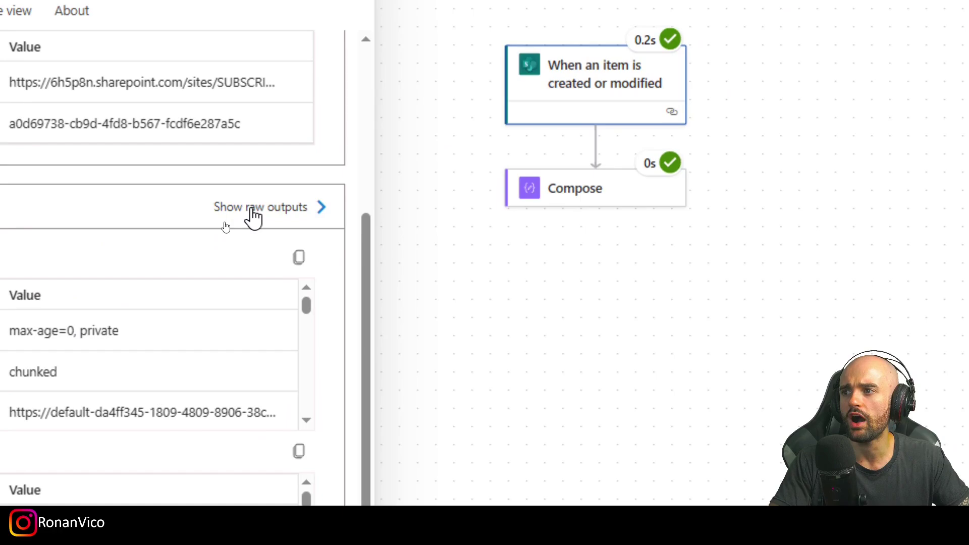
pyautogui.click(231, 222)
pyautogui.scroll(-5, 935, 267)
pyautogui.scroll(-4, 866, 349)
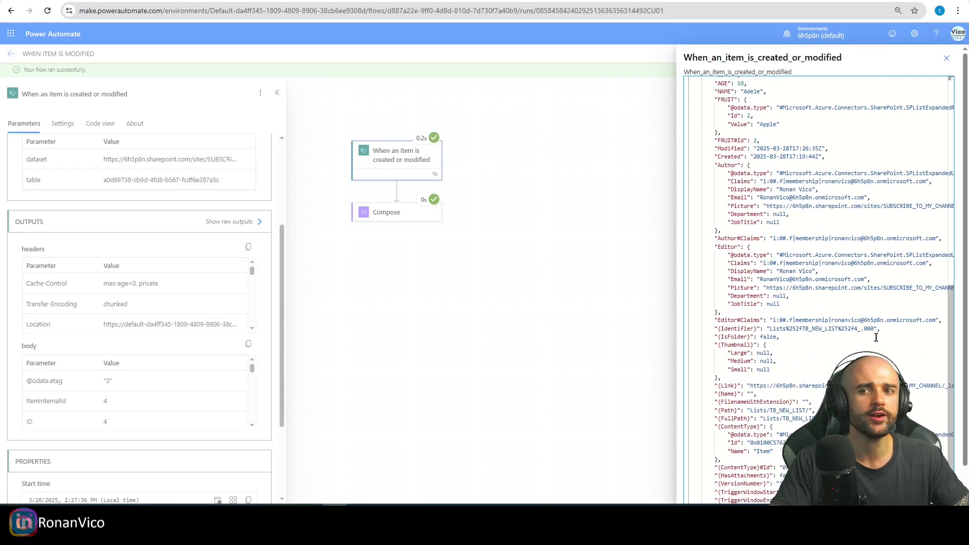
pyautogui.scroll(5, 845, 384)
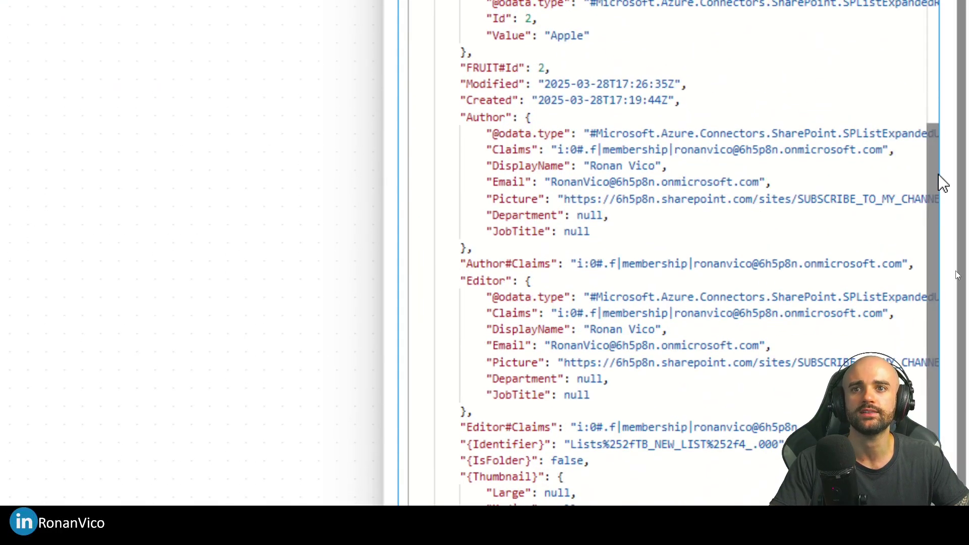
pyautogui.scroll(-5, 942, 182)
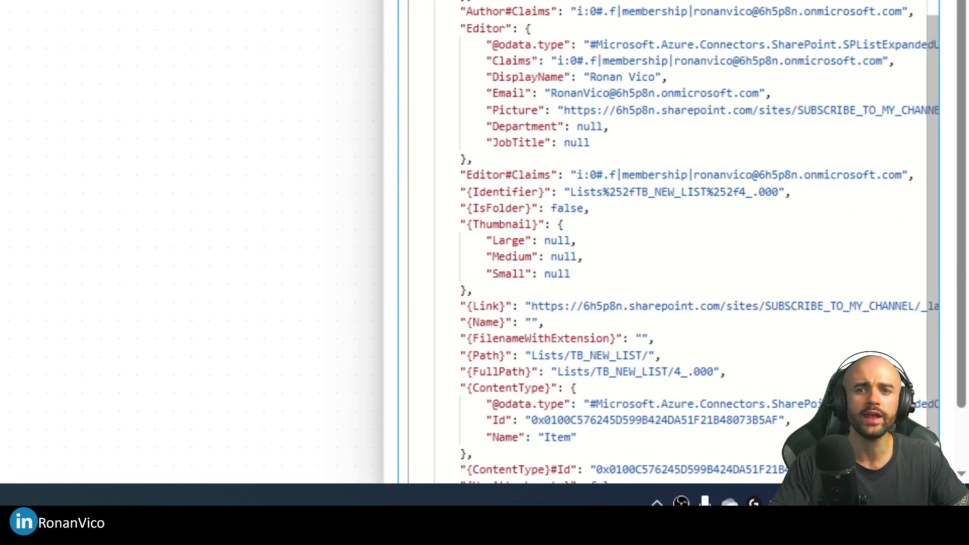
pyautogui.scroll(12, 683, 89)
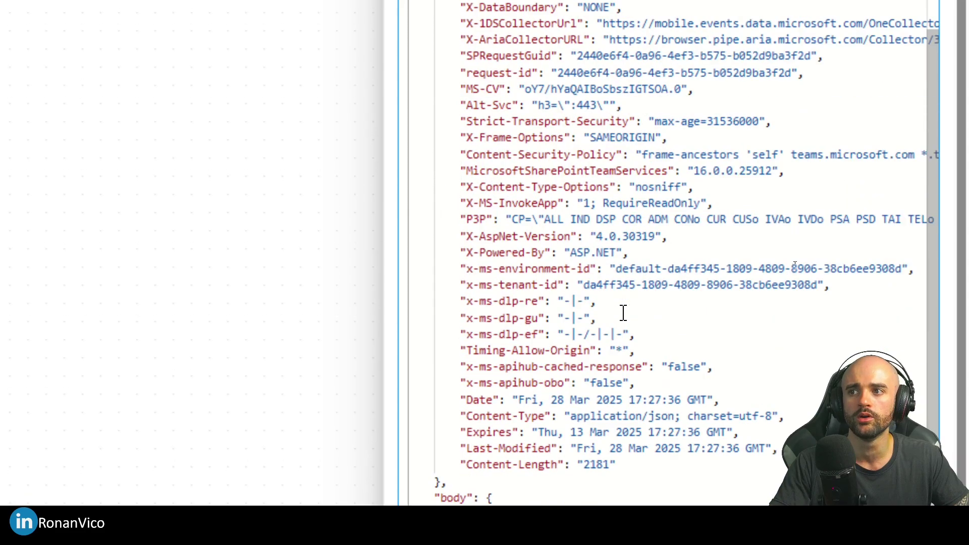
pyautogui.scroll(-6, 588, 353)
pyautogui.scroll(2, 577, 242)
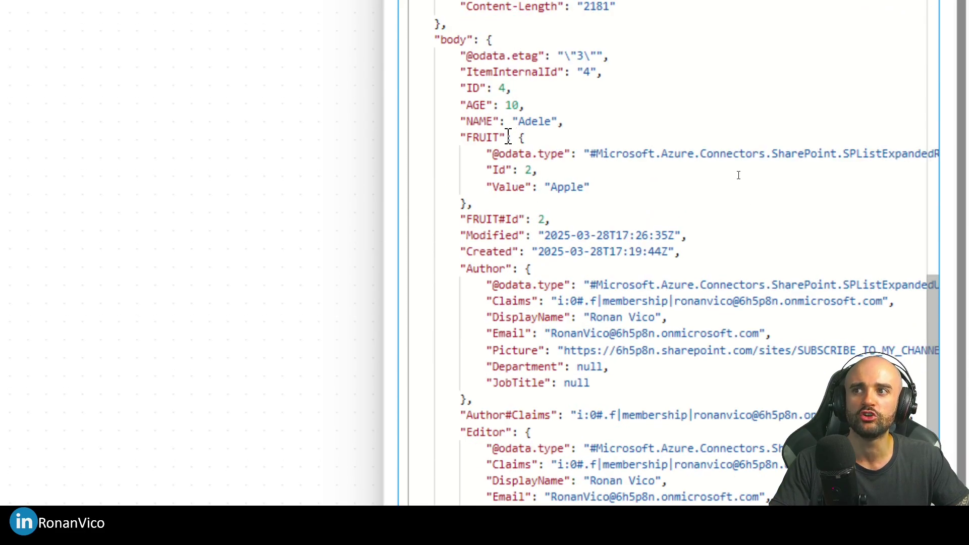
pyautogui.doubleClick(561, 187)
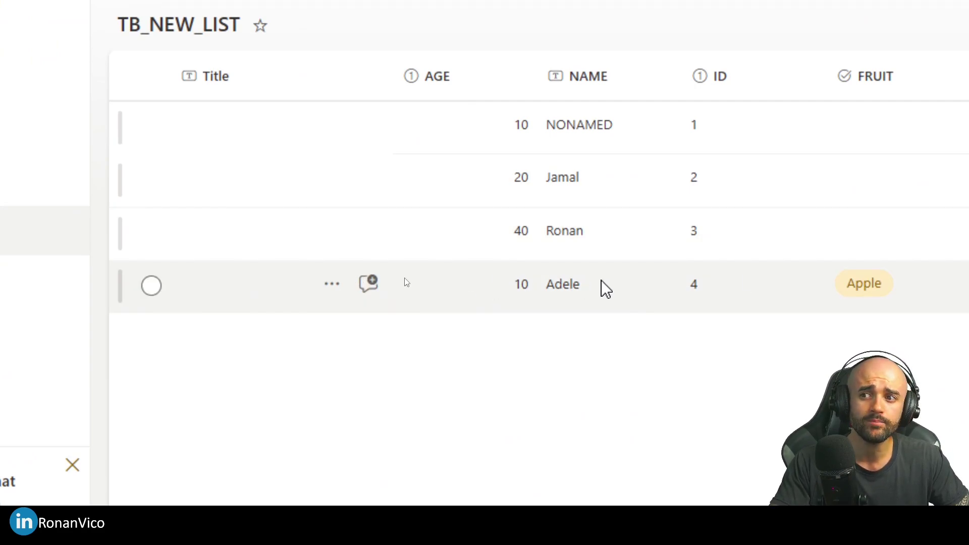
# Step: Check version 3.0 in Adele's version history, where FRUIT changed to Apple, then close it
pyautogui.click(456, 306)
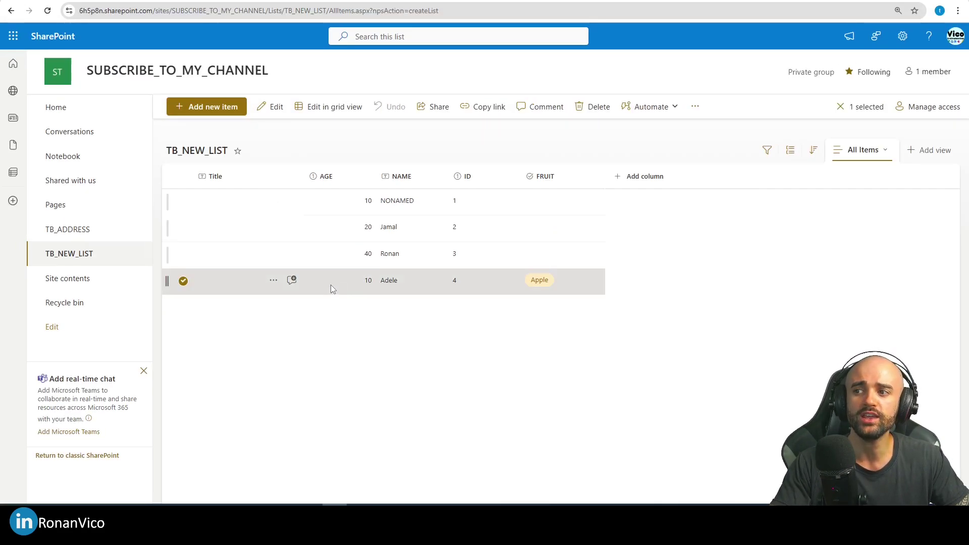
pyautogui.rightClick(331, 286)
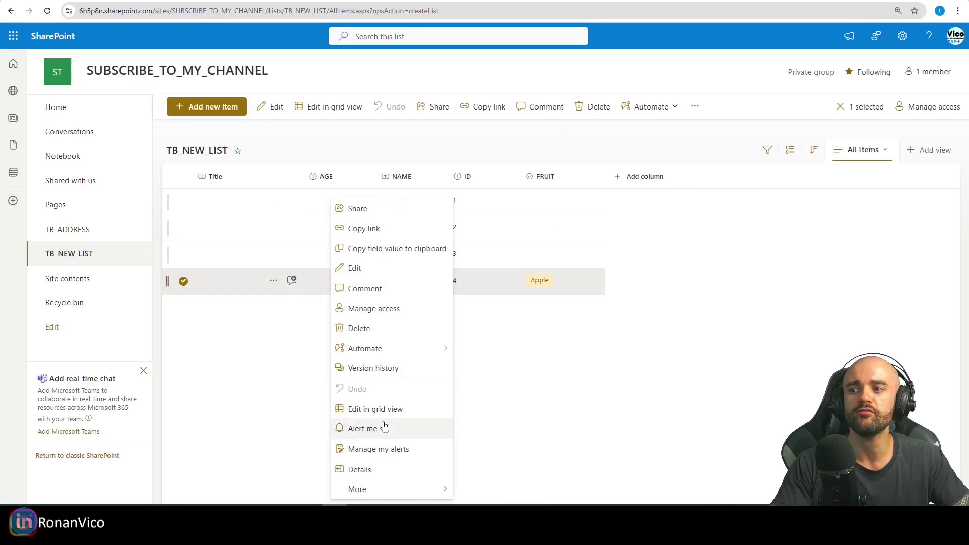
pyautogui.click(386, 308)
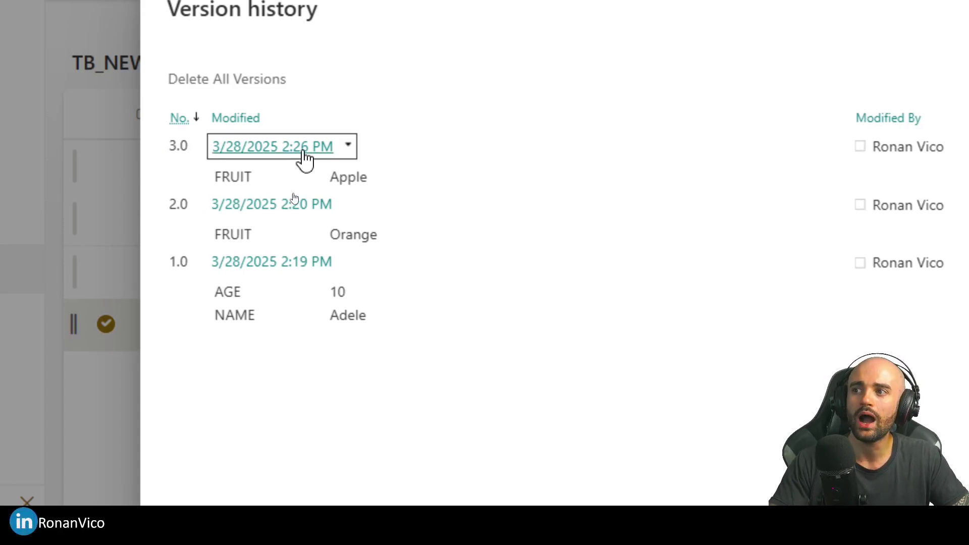
pyautogui.moveTo(385, 187); pyautogui.dragTo(215, 175)
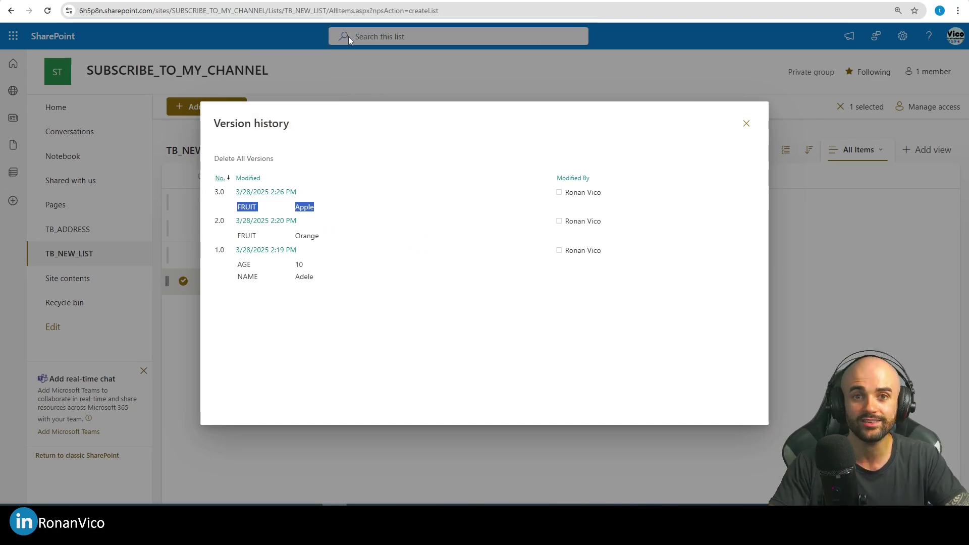
pyautogui.press('Escape')
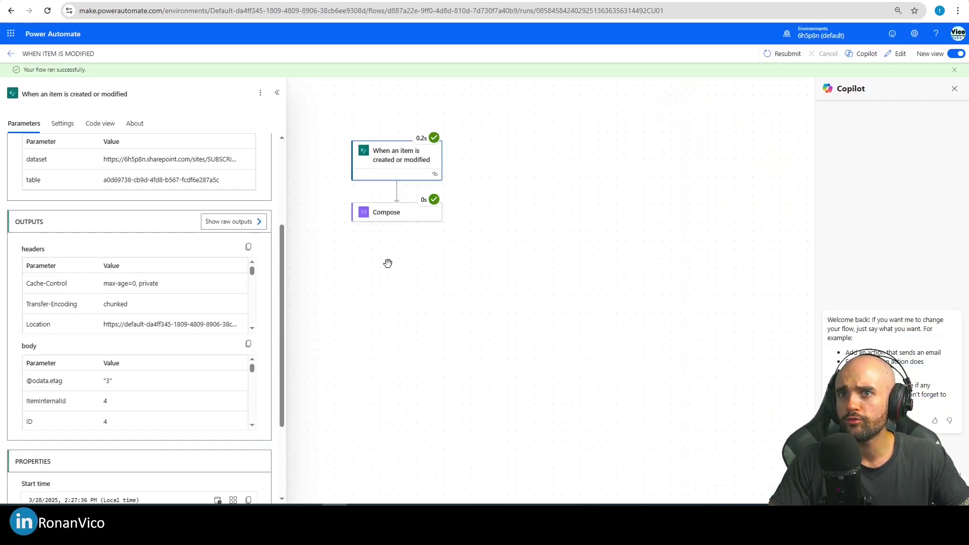
# Step: Close the Copilot pane, success message and run details, and switch the flow to edit mode
pyautogui.click(954, 89)
pyautogui.click(955, 70)
pyautogui.click(277, 77)
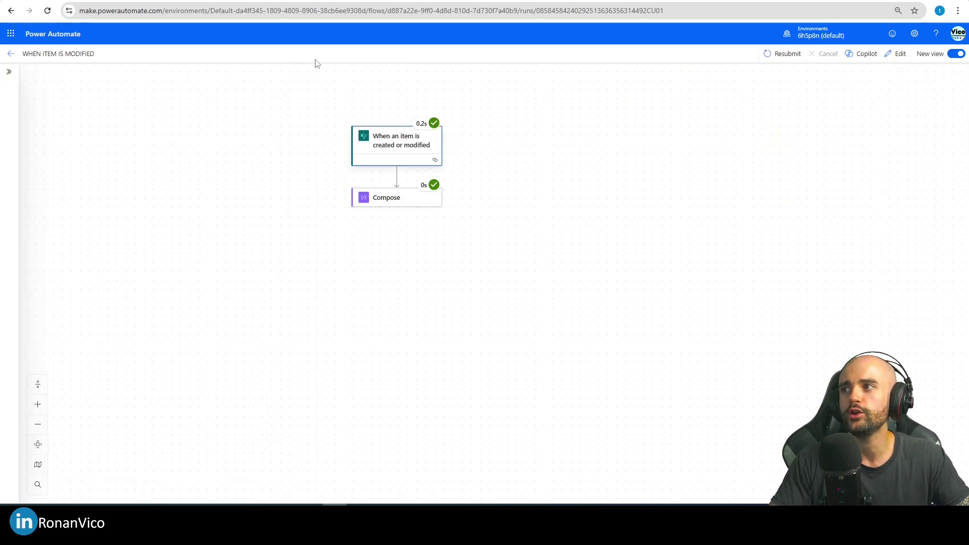
pyautogui.click(895, 53)
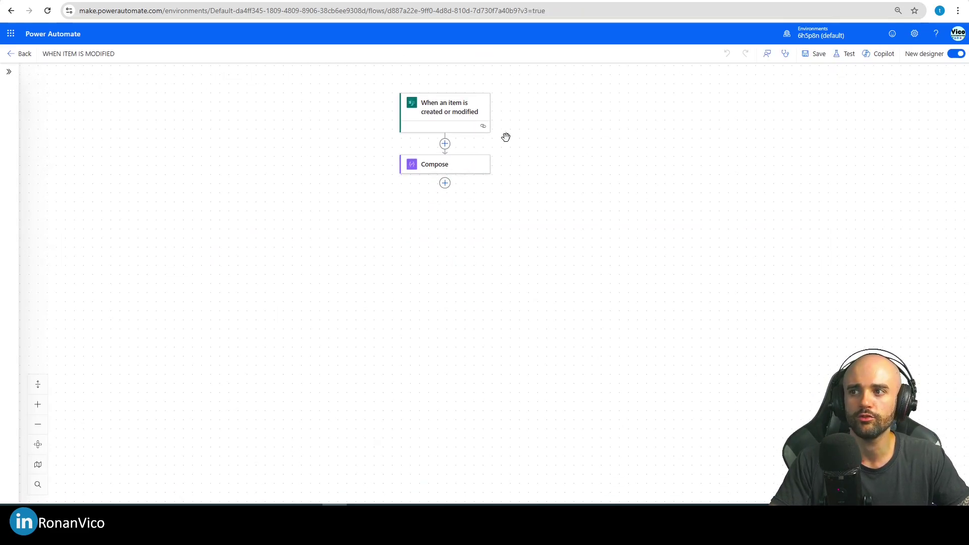
# Step: Add the SharePoint 'Get changes for an item or a file (properties only)' action below Compose
pyautogui.click(444, 183)
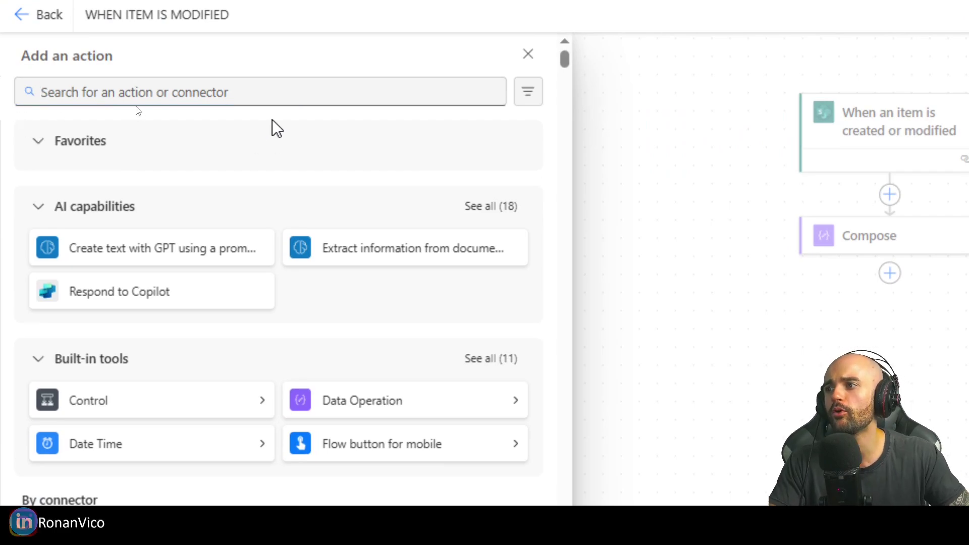
pyautogui.write('Sharepoint')
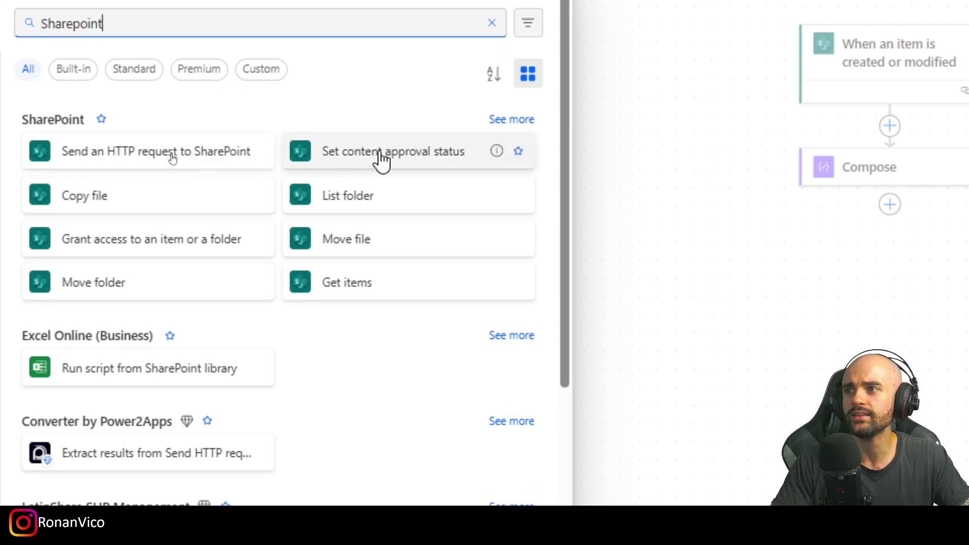
pyautogui.click(501, 120)
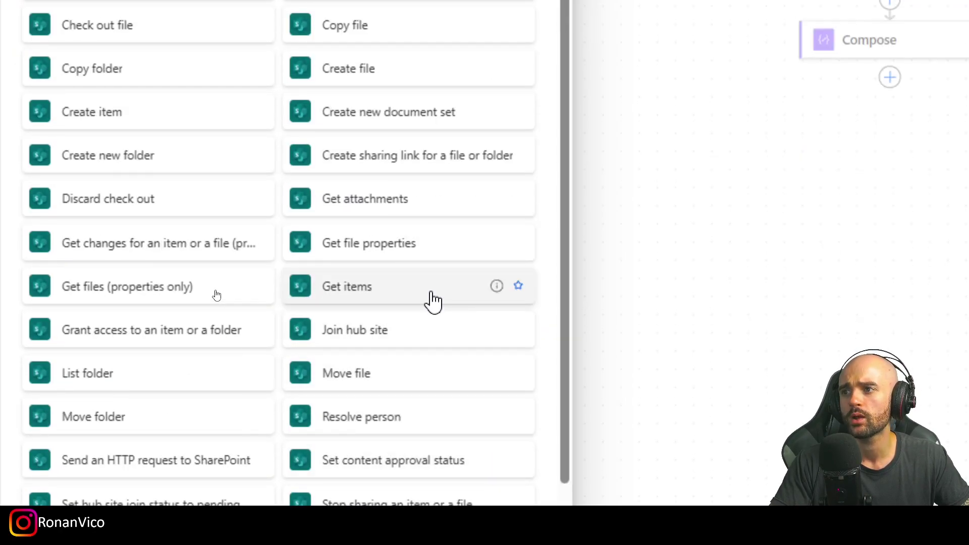
pyautogui.hotkey('ctrl', 'f')
pyautogui.write('Get')
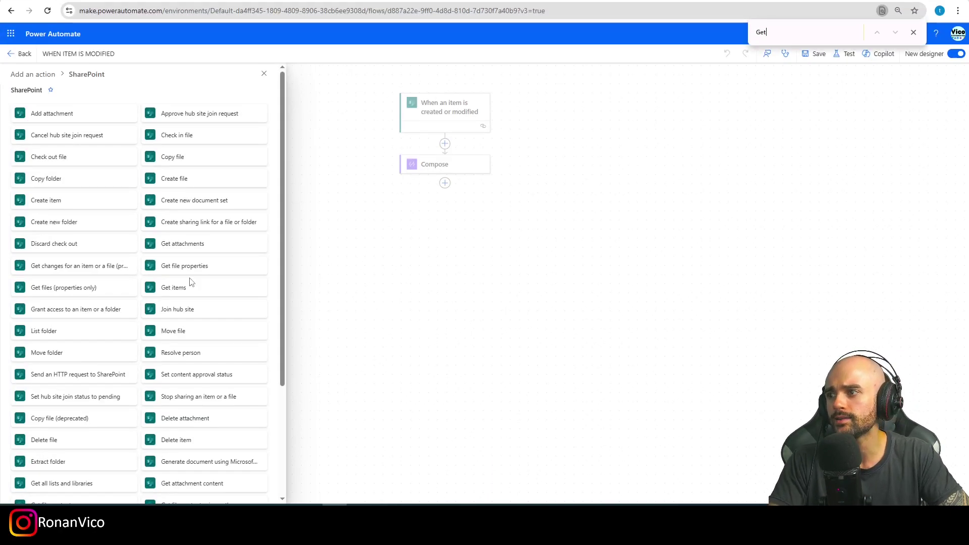
pyautogui.write(' cha')
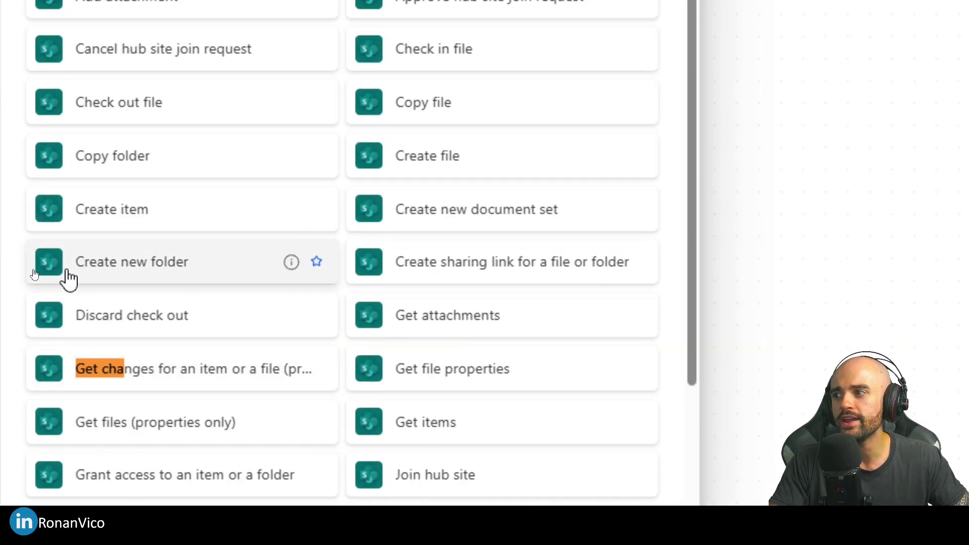
pyautogui.click(106, 379)
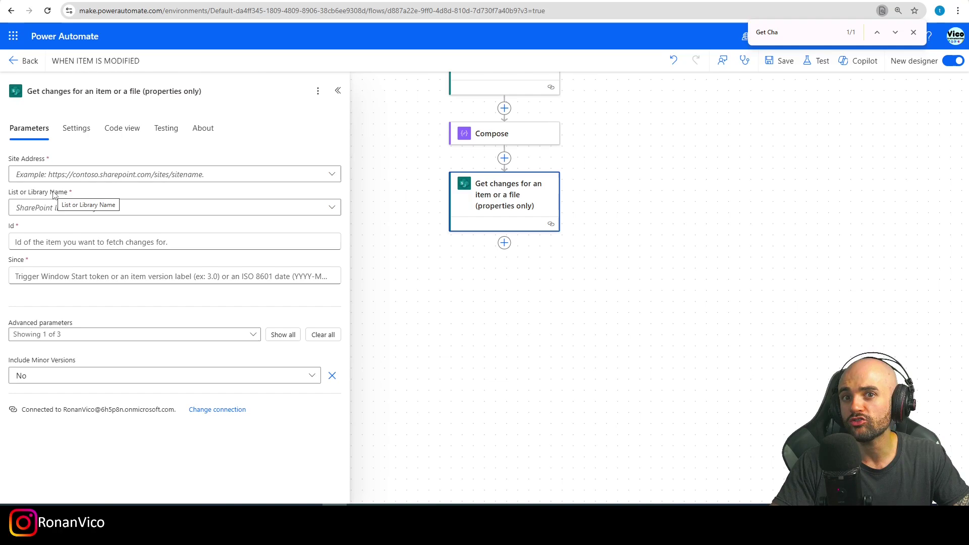
# Step: Choose site SUBSCRIBE_TO_MY_CHANNEL and list TB_NEW_LIST in the Get changes action
pyautogui.click(20, 176)
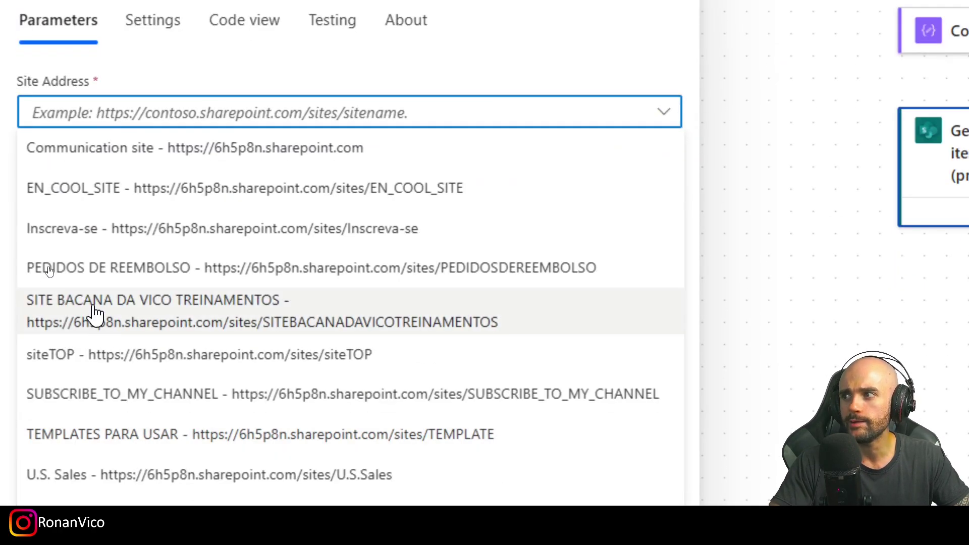
pyautogui.click(145, 394)
pyautogui.click(106, 181)
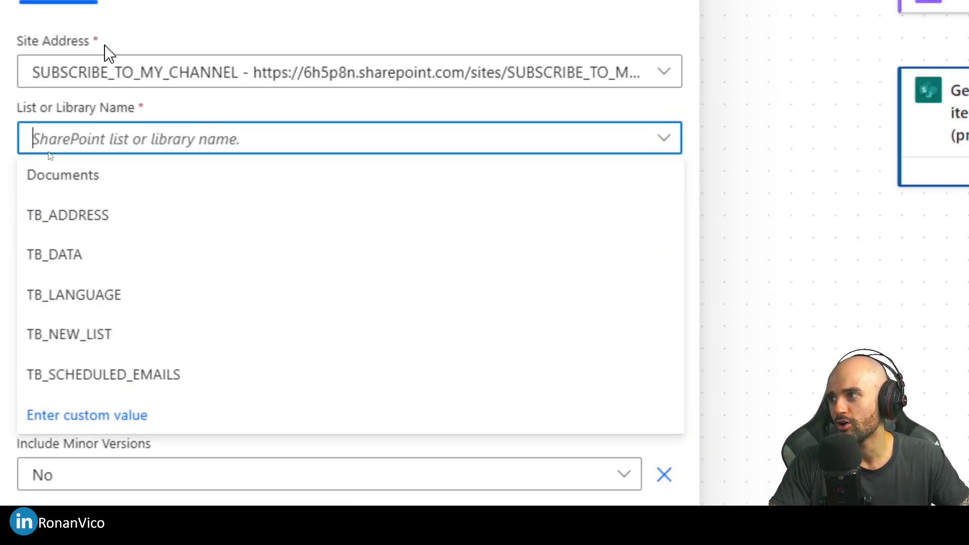
pyautogui.click(93, 339)
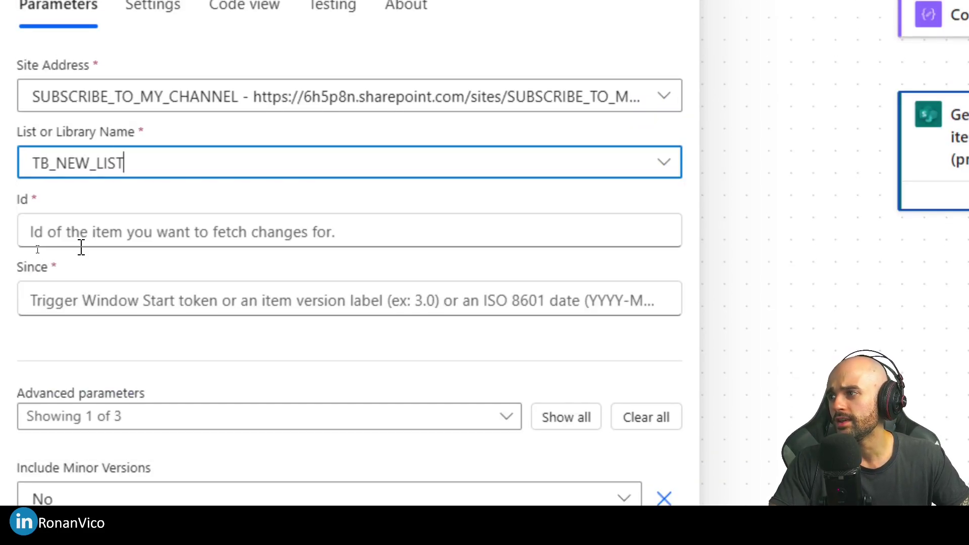
# Step: Set the Get changes action's Id to the trigger's ID dynamic content
pyautogui.click(115, 225)
pyautogui.click(683, 212)
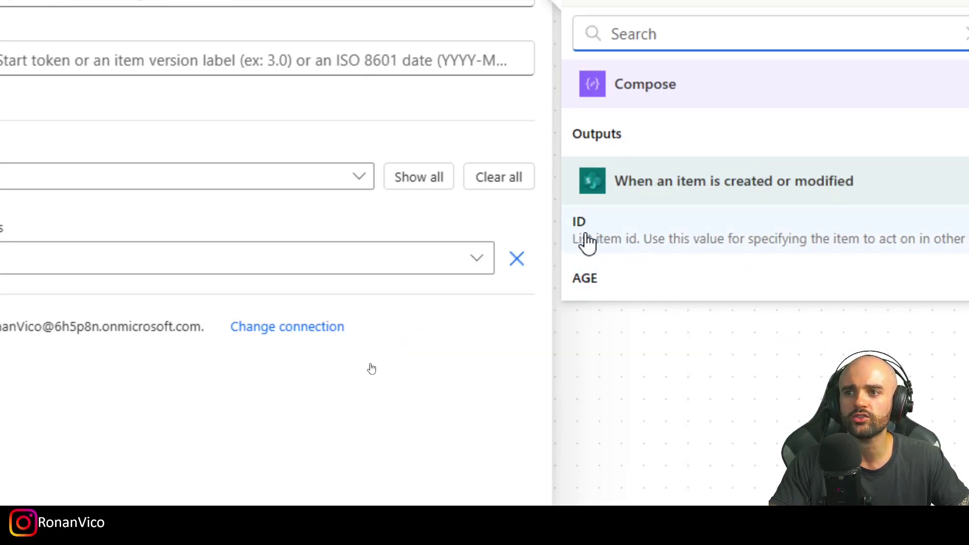
pyautogui.click(612, 242)
pyautogui.click(115, 209)
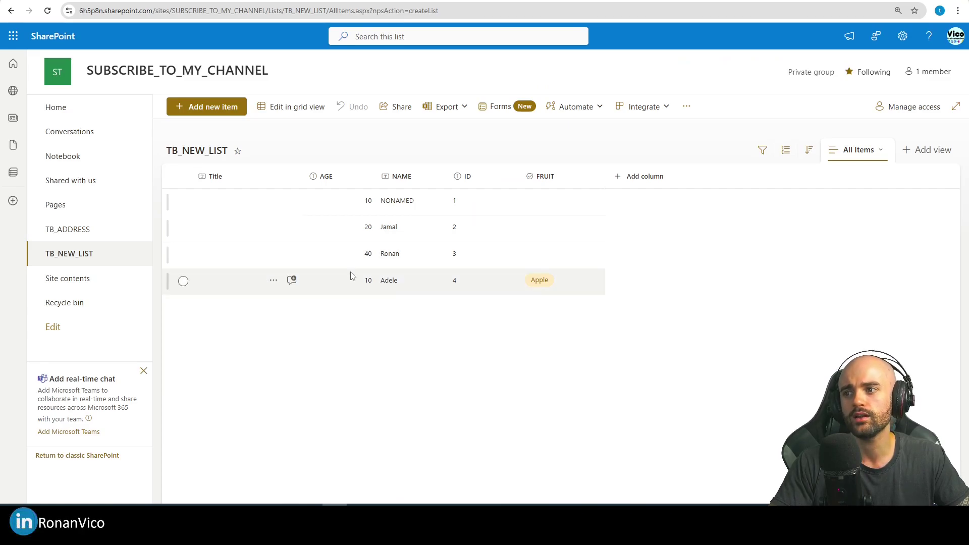
# Step: Show the version history of the Apple row (ID 4), listing versions 1.0, 2.0 and 3.0
pyautogui.rightClick(350, 278)
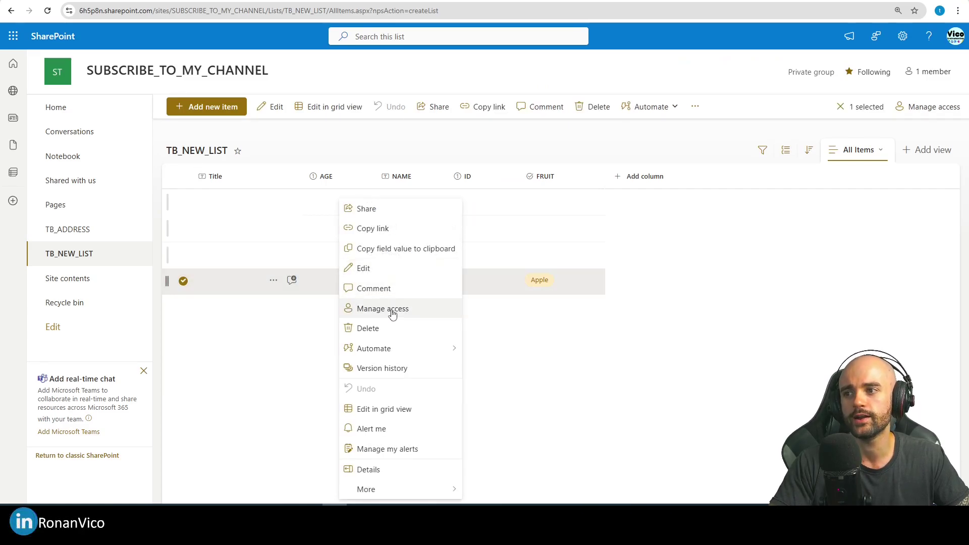
pyautogui.click(397, 367)
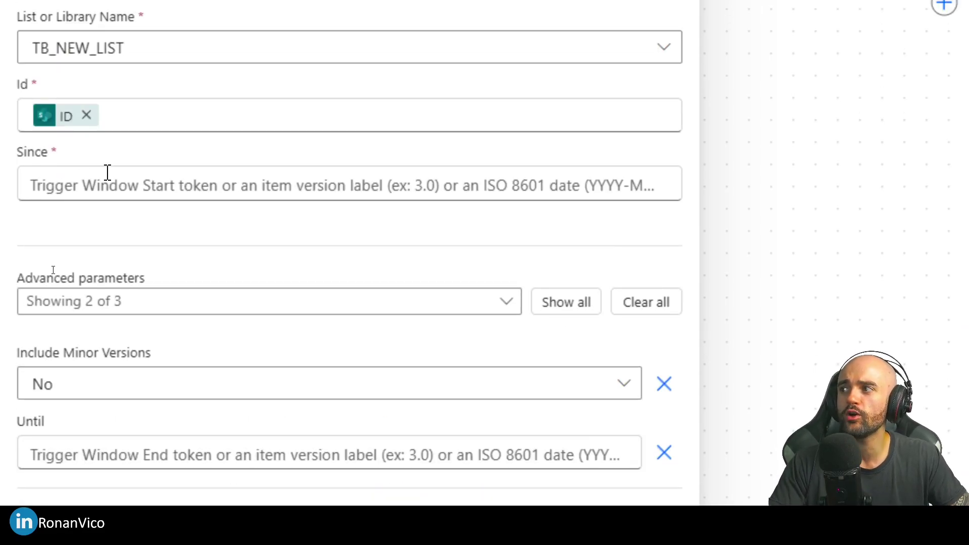
# Step: Enter 1.0 in Since and 3.0 in Until of the Get changes action
pyautogui.click(130, 199)
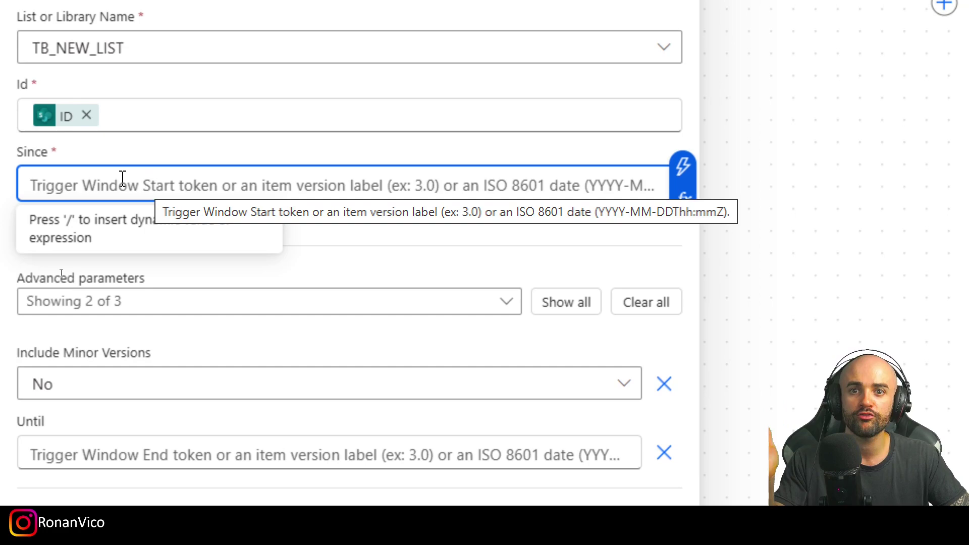
pyautogui.write('1.0')
pyautogui.scroll(-1, 126, 303)
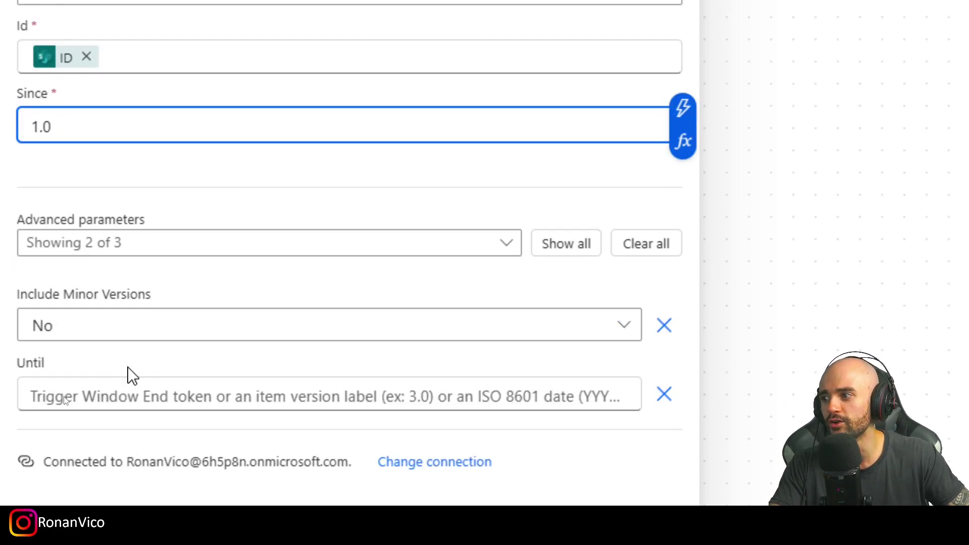
pyautogui.click(141, 390)
pyautogui.write('3.0')
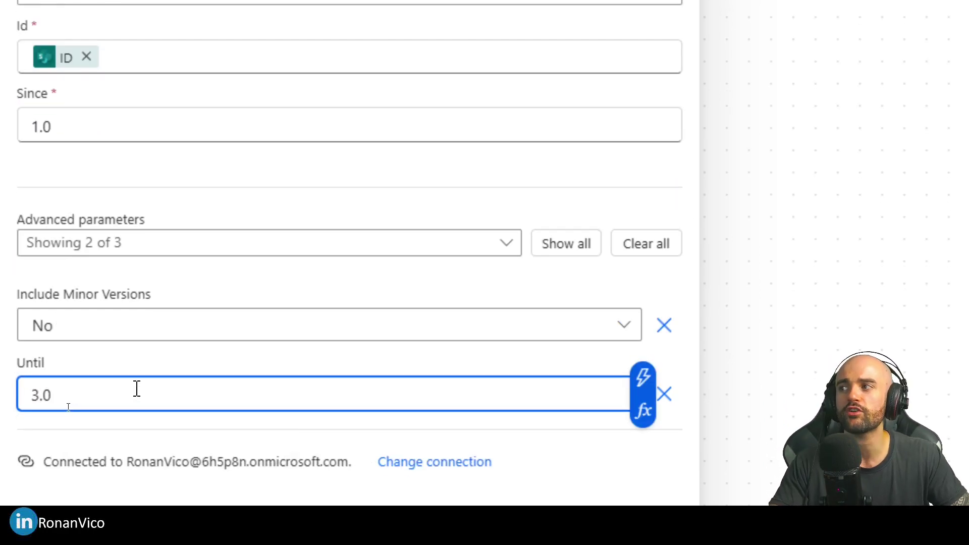
pyautogui.scroll(1, 126, 140)
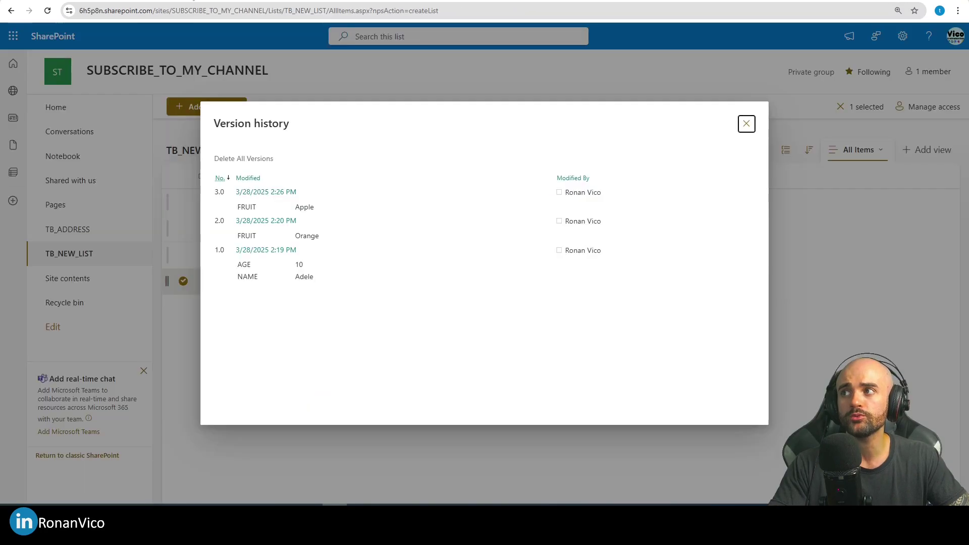
pyautogui.click(194, 5)
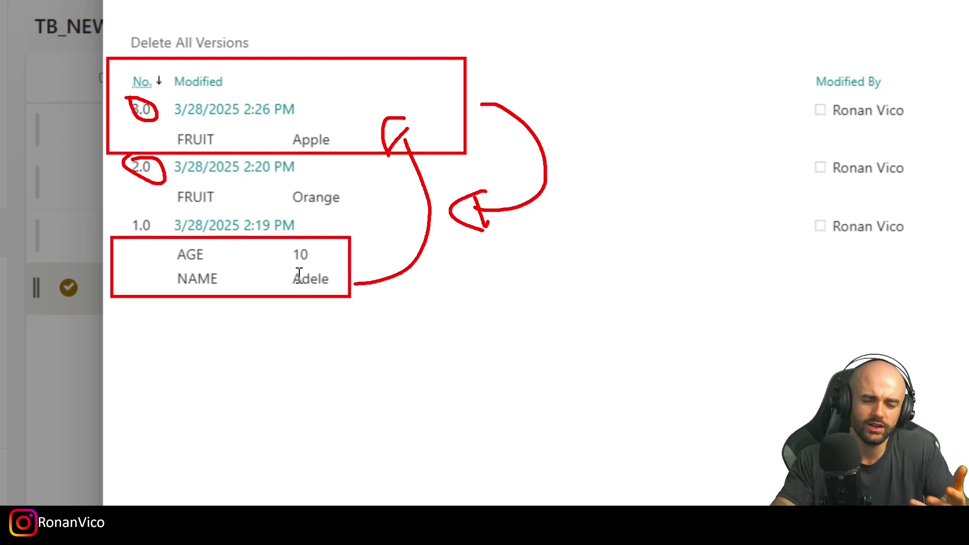
pyautogui.press('Escape')
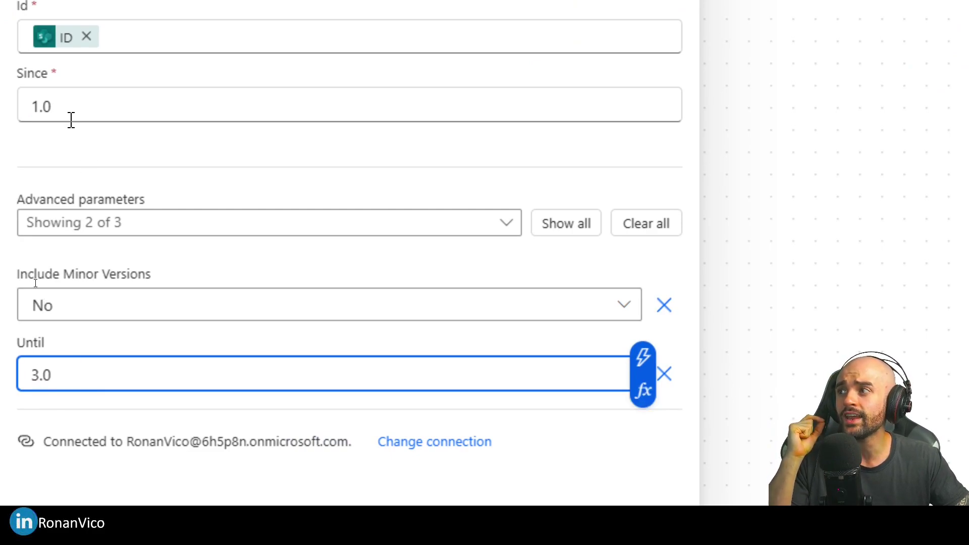
# Step: Replace the fixed Until value 3.0 with the trigger's Version number dynamic content
pyautogui.moveTo(69, 113); pyautogui.dragTo(18, 110)
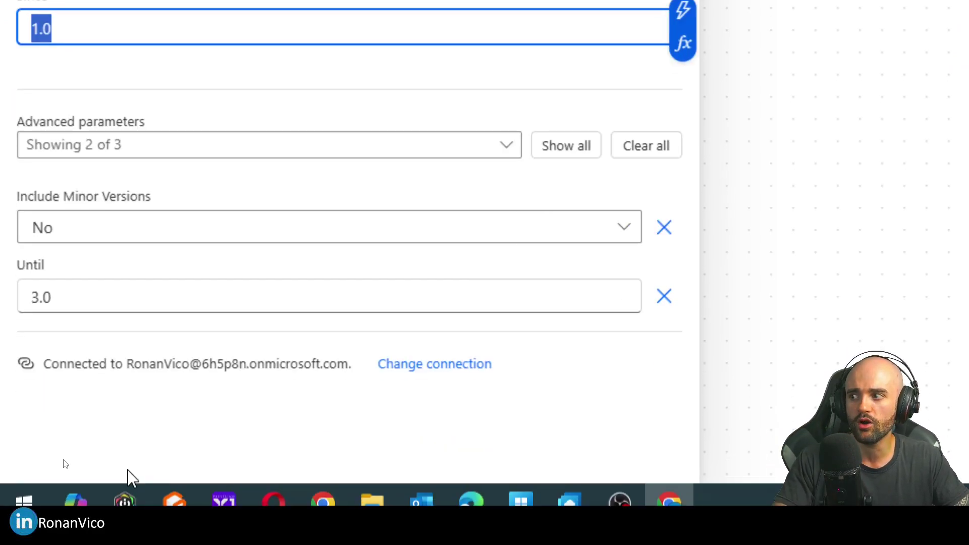
pyautogui.moveTo(118, 377); pyautogui.dragTo(5, 363)
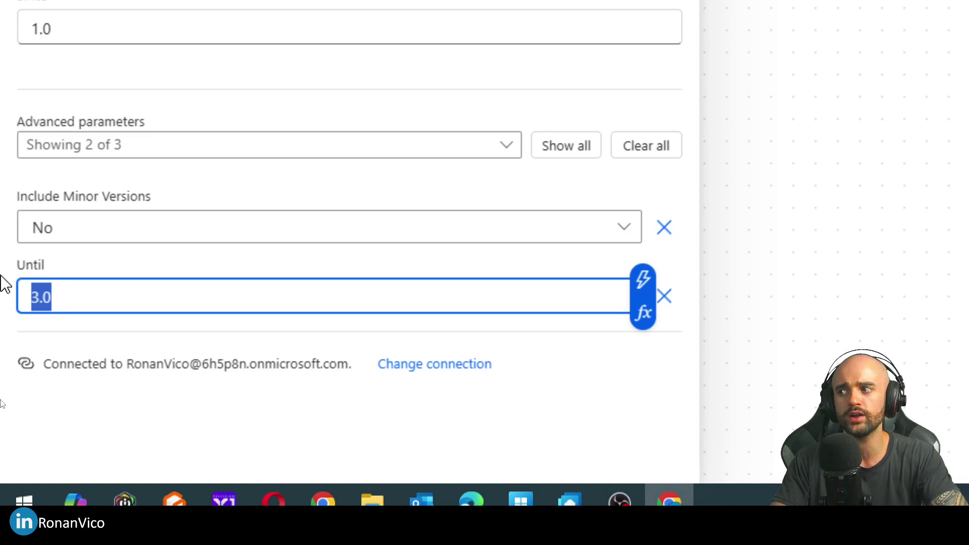
pyautogui.press('BackSpace')
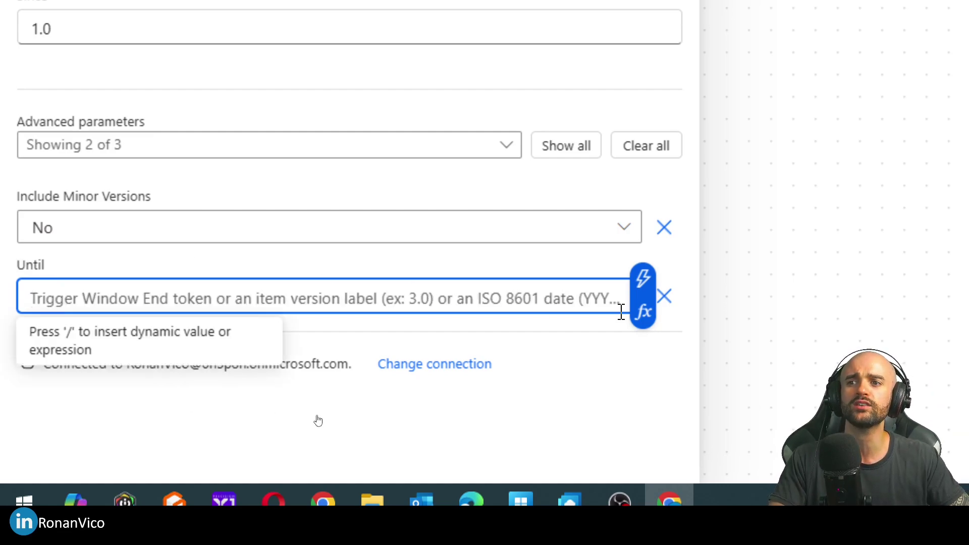
pyautogui.press('/')
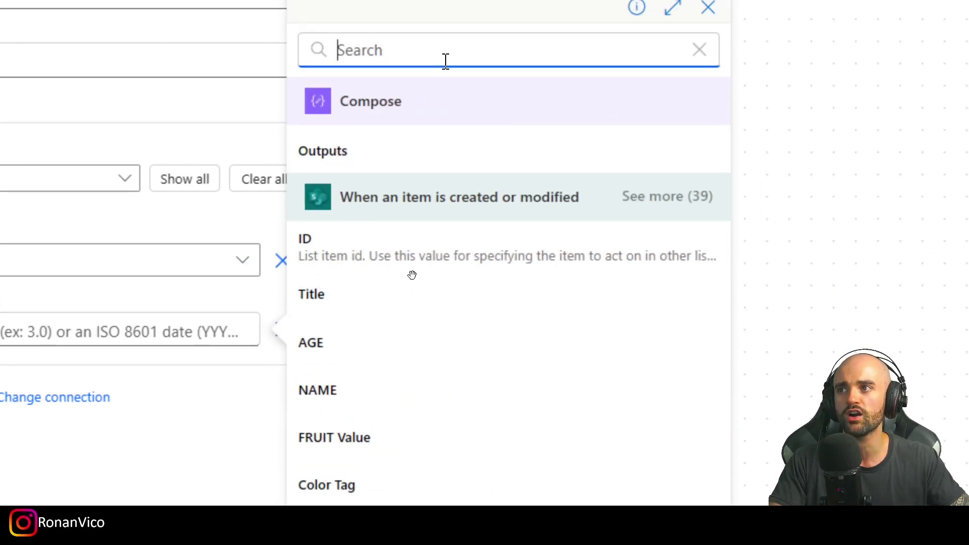
pyautogui.write('versio')
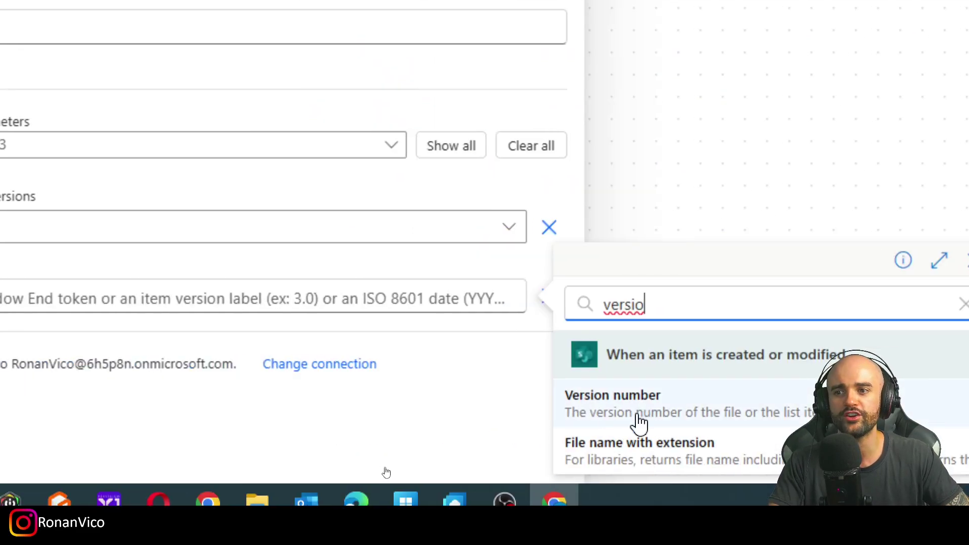
pyautogui.click(713, 411)
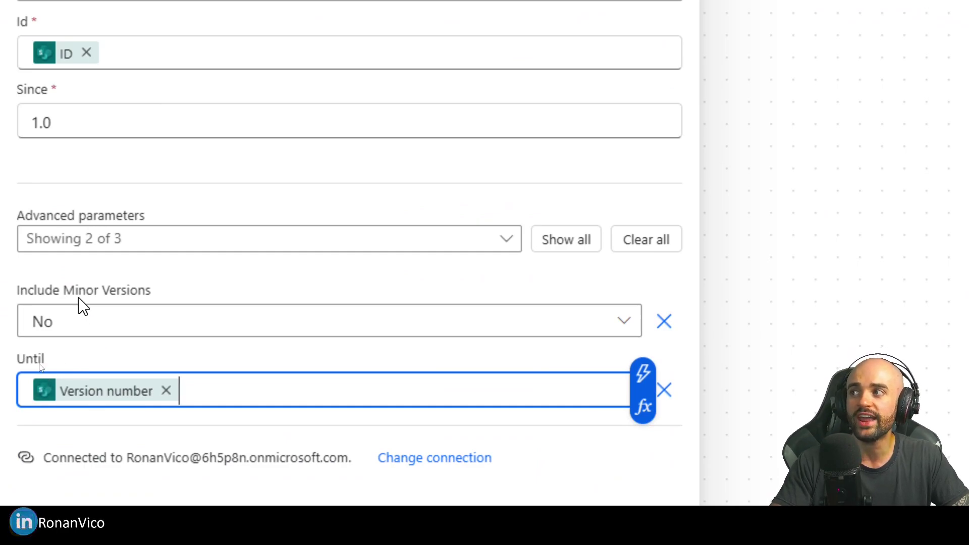
# Step: Save the flow with the updated Get changes settings
pyautogui.moveTo(6, 81)
pyautogui.mouseDown()
pyautogui.moveTo(106, 144)
pyautogui.moveTo(149, 321)
pyautogui.mouseUp()
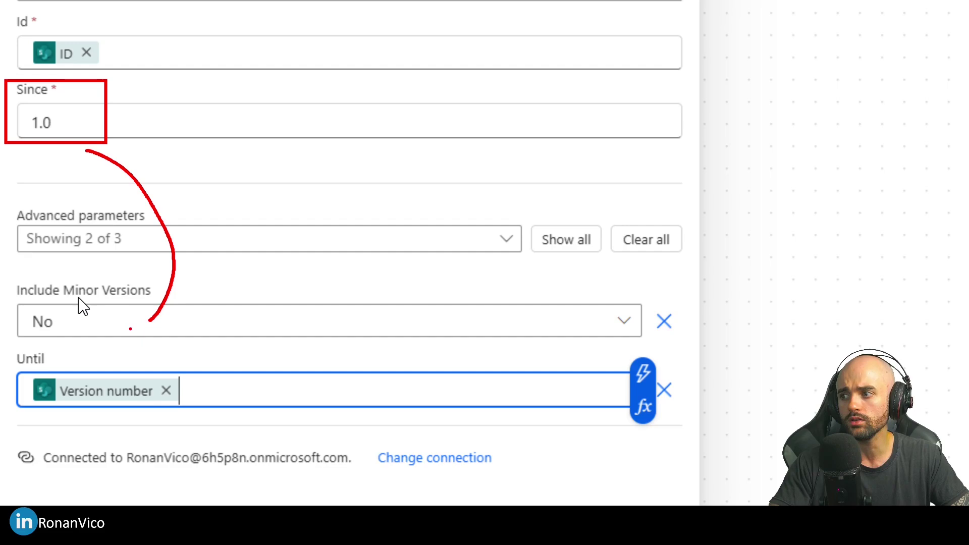
pyautogui.moveTo(46, 339); pyautogui.dragTo(40, 315)
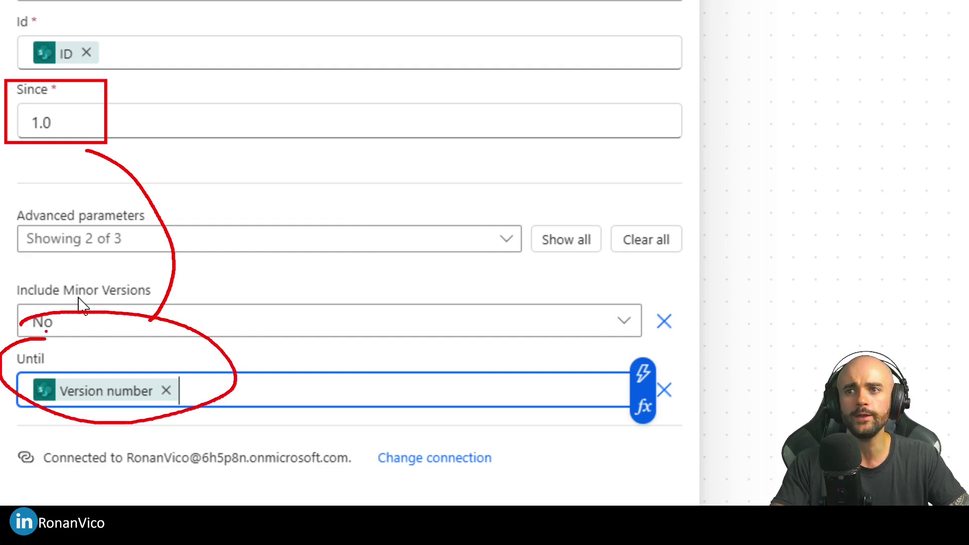
pyautogui.click(778, 61)
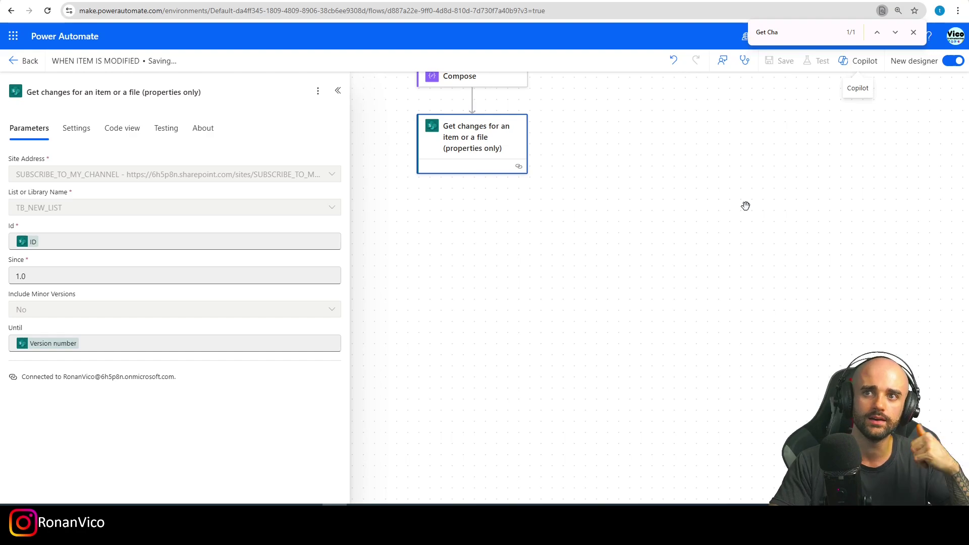
# Step: Test the flow automatically using the recent succeeded trigger run
pyautogui.click(815, 60)
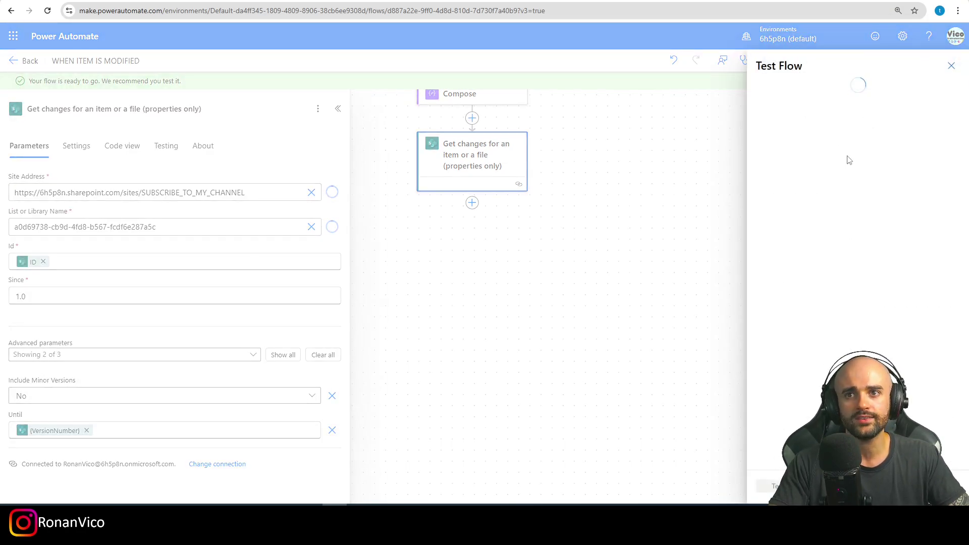
pyautogui.click(802, 131)
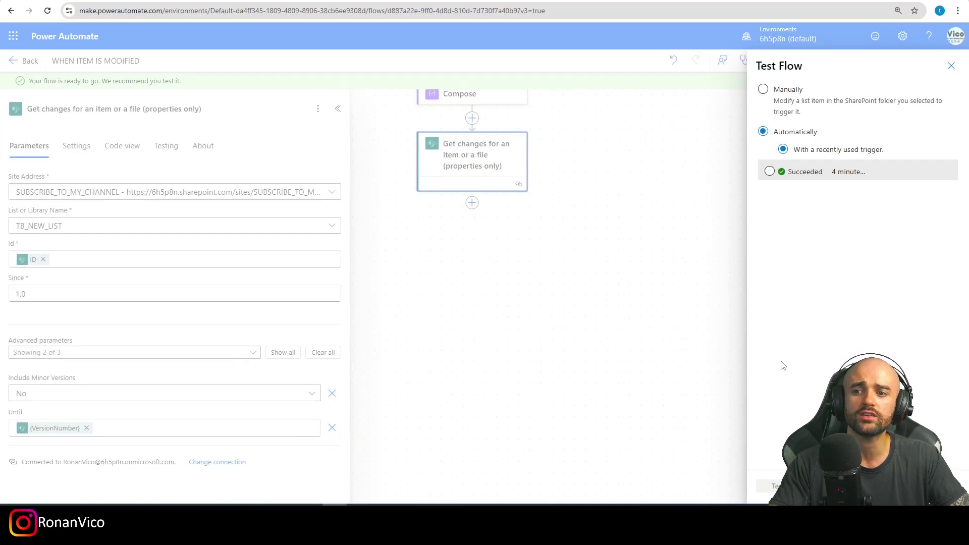
pyautogui.click(769, 171)
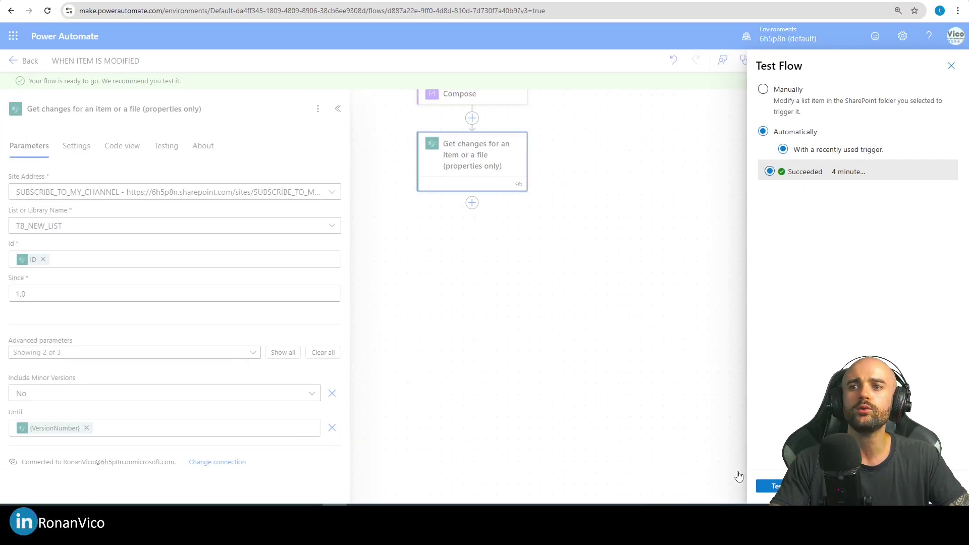
pyautogui.click(770, 486)
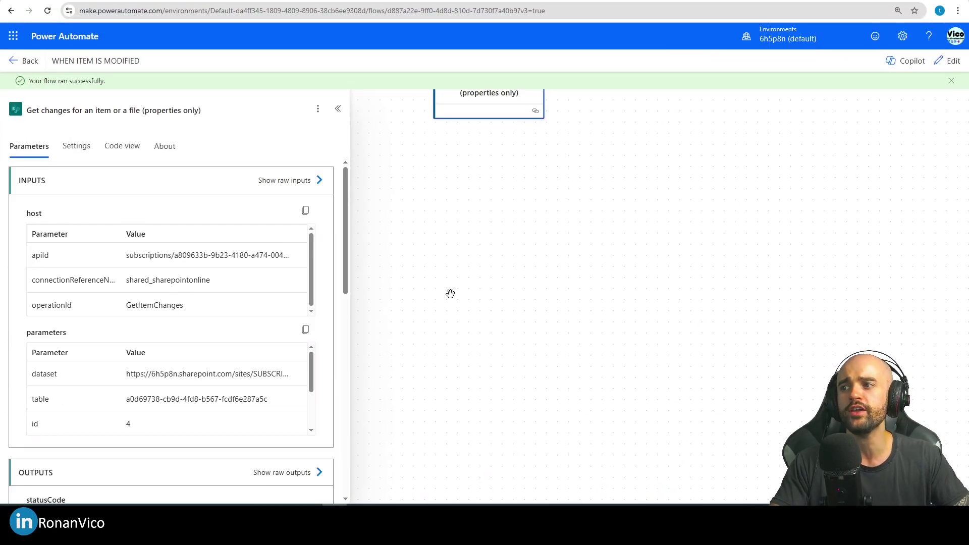
# Step: Display the Get changes step's raw JSON outputs from the test run
pyautogui.scroll(-6, 288, 270)
pyautogui.click(286, 174)
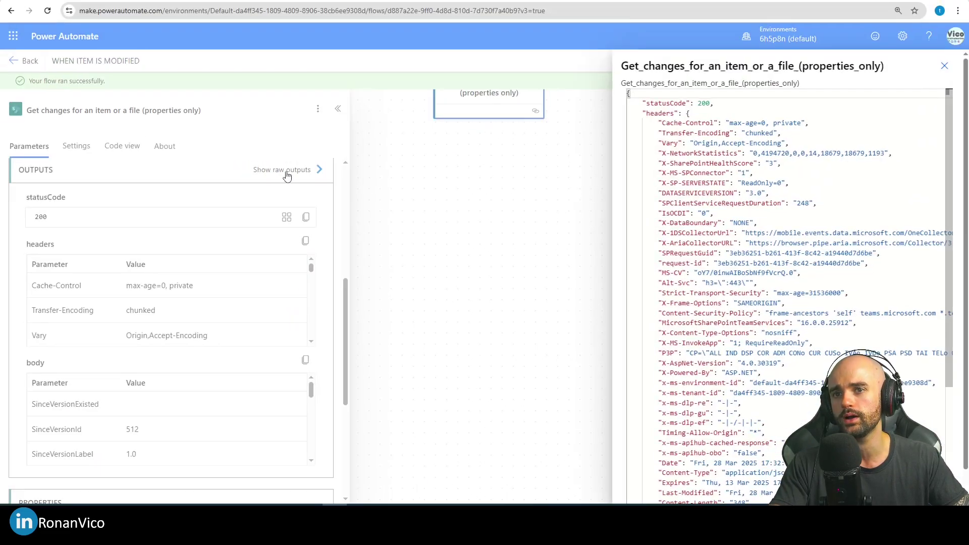
pyautogui.scroll(-4, 808, 353)
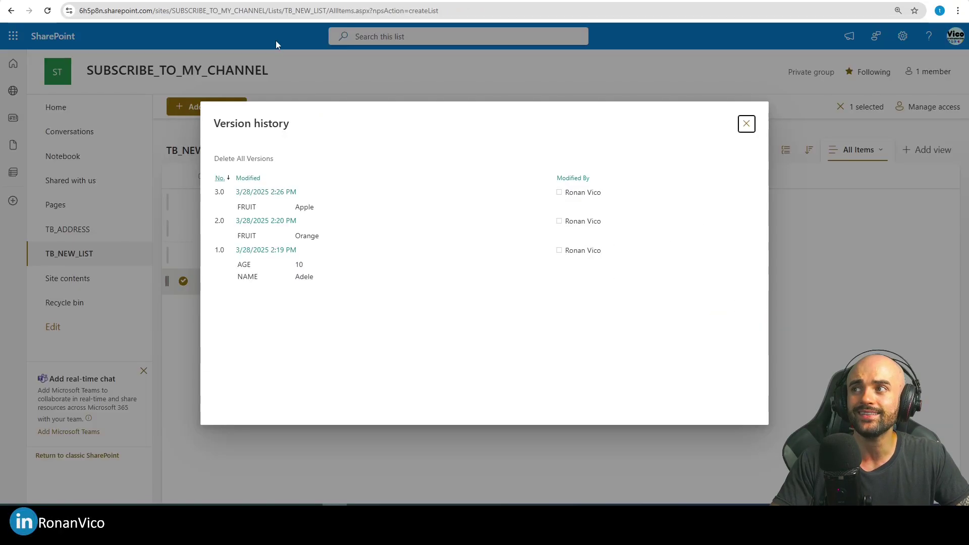
# Step: Close version history and replace list item 4's NAME with a different person's name
pyautogui.click(746, 127)
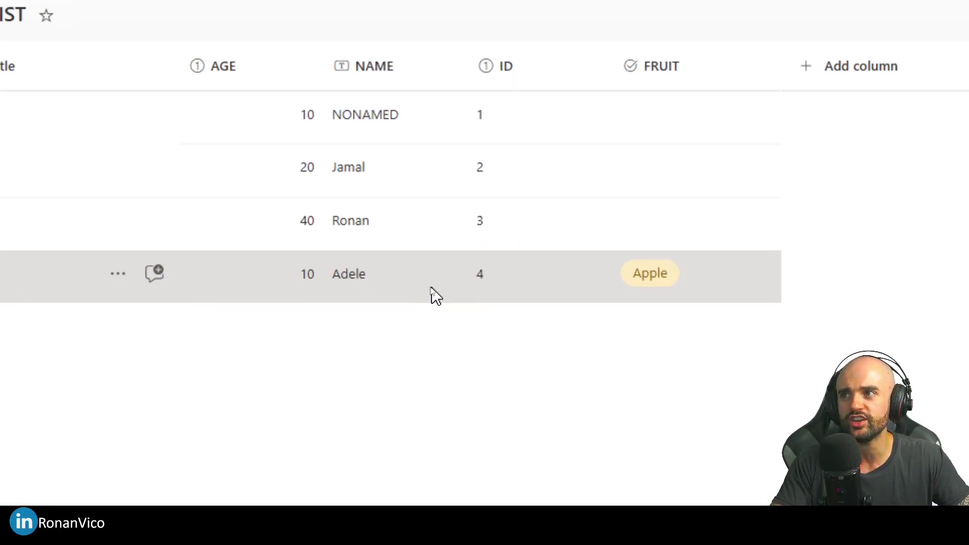
pyautogui.click(435, 295)
pyautogui.click(241, 244)
pyautogui.doubleClick(243, 242)
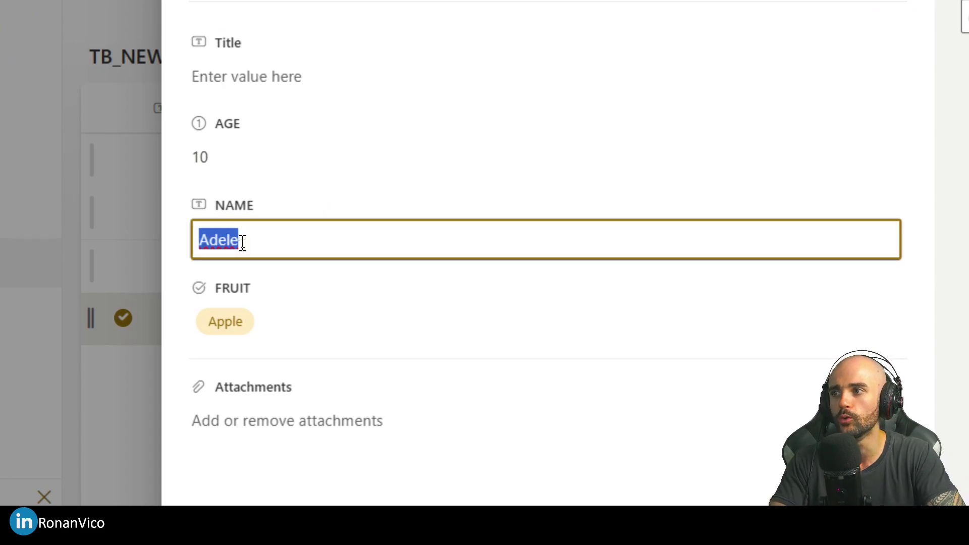
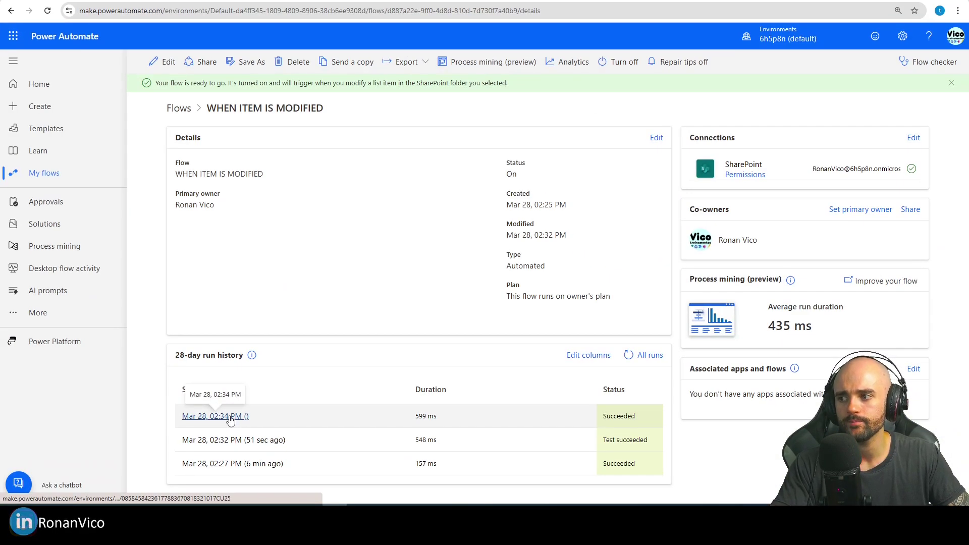
# Step: Inspect the newest run's Get changes raw outputs (1.0 to 4.0), then item 4's version history
pyautogui.click(207, 401)
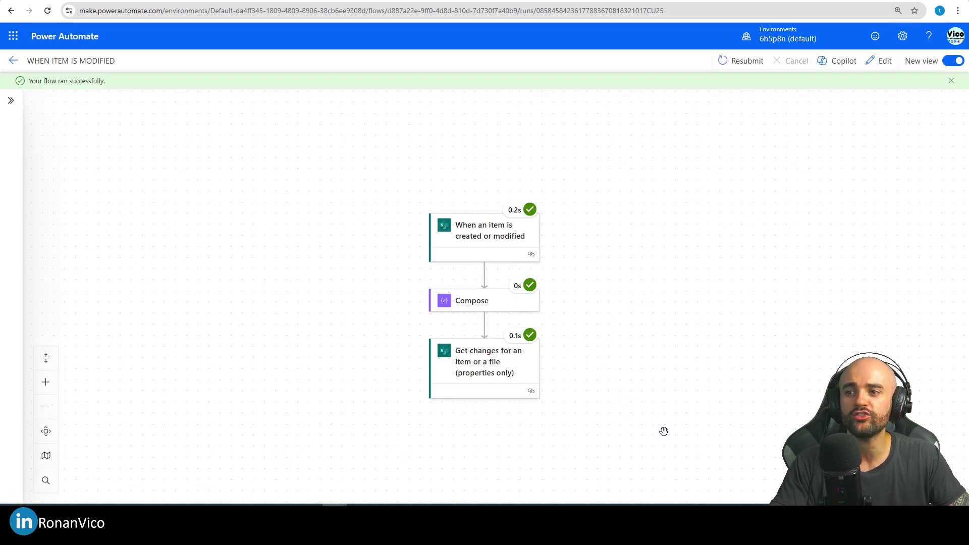
pyautogui.moveTo(664, 432); pyautogui.dragTo(571, 296)
pyautogui.click(380, 251)
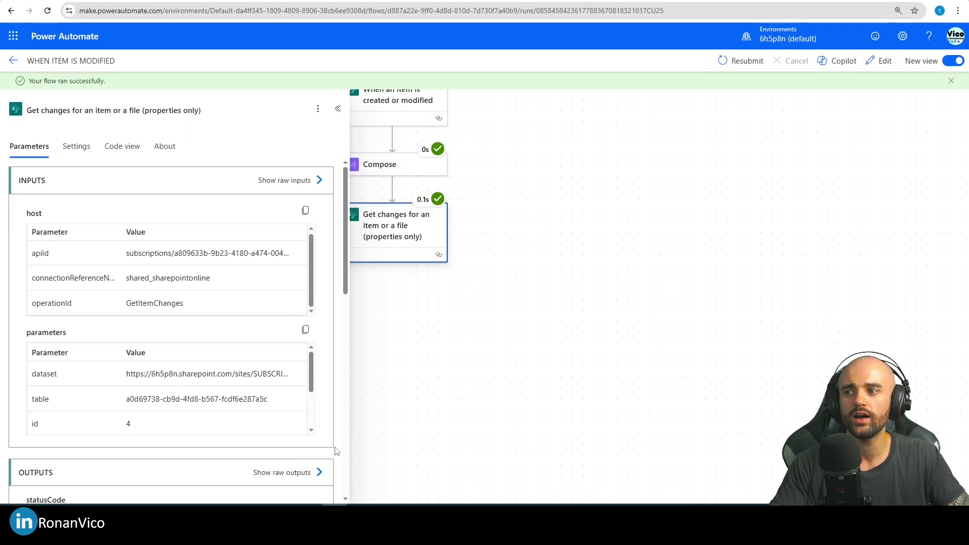
pyautogui.click(285, 472)
pyautogui.scroll(-5, 798, 302)
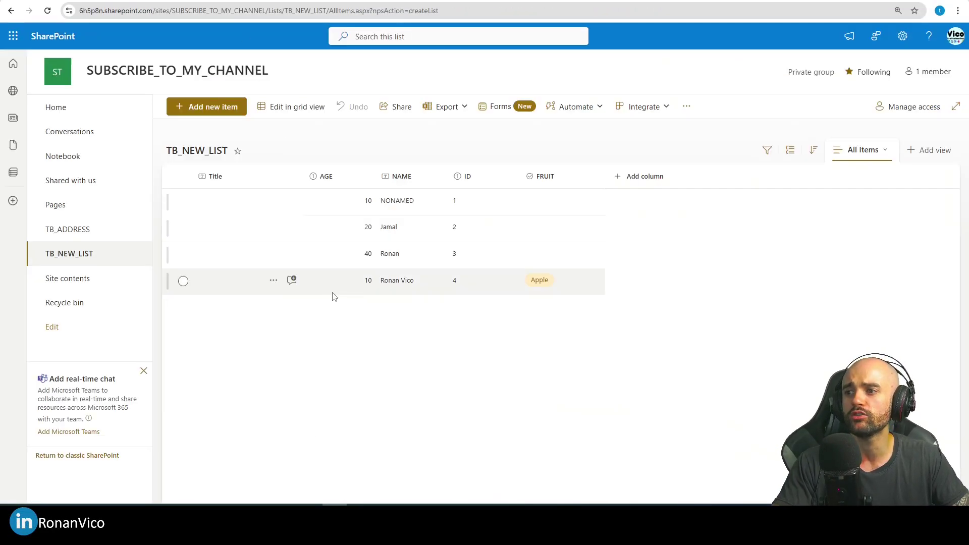
pyautogui.rightClick(331, 296)
pyautogui.click(368, 369)
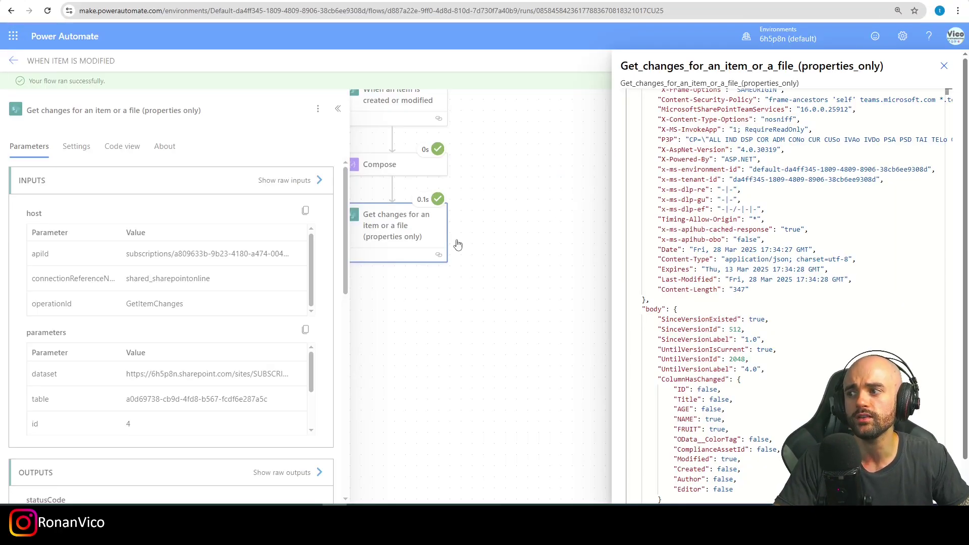
# Step: Return to edit mode and clear the Get changes action's Since value of 1.0
pyautogui.click(946, 69)
pyautogui.click(881, 61)
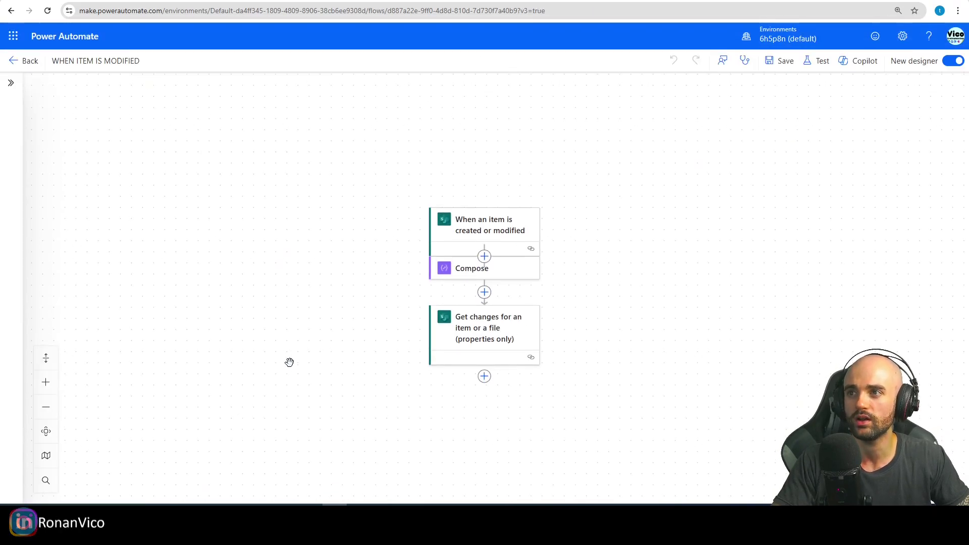
pyautogui.click(442, 334)
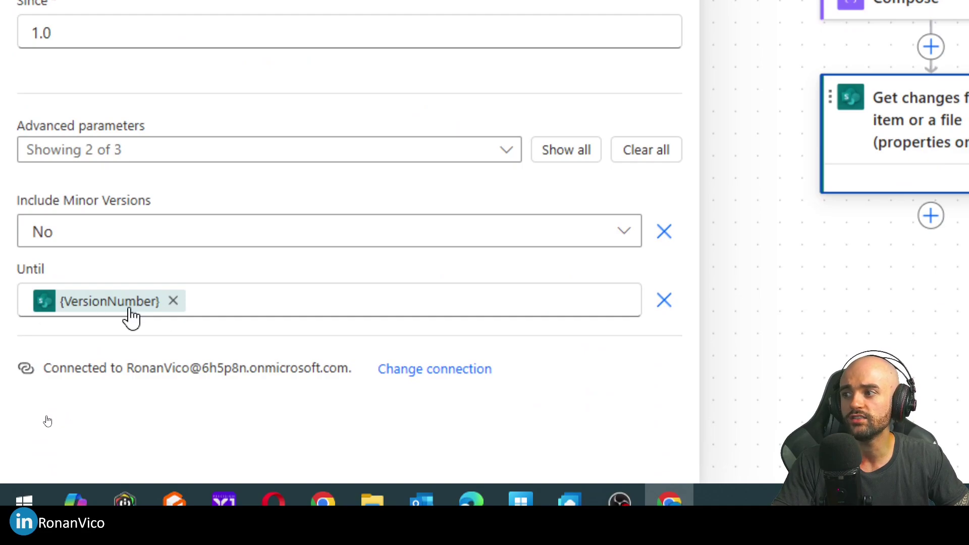
pyautogui.click(61, 34)
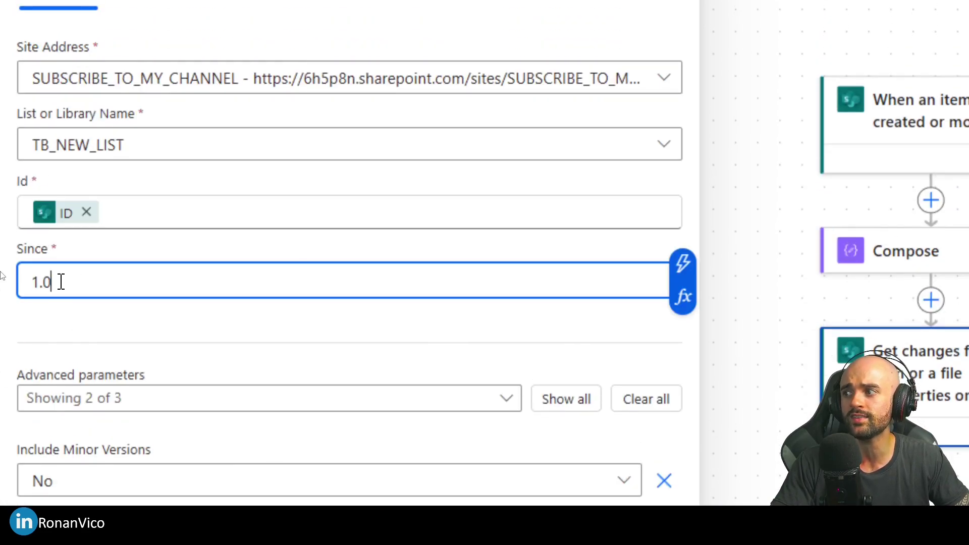
pyautogui.hotkey('ctrl', 'a')
pyautogui.press('BackSpace')
# Step: Set Since to the expression add(int(Version number), -1) using the trigger's Version number
pyautogui.click(682, 296)
pyautogui.write('i')
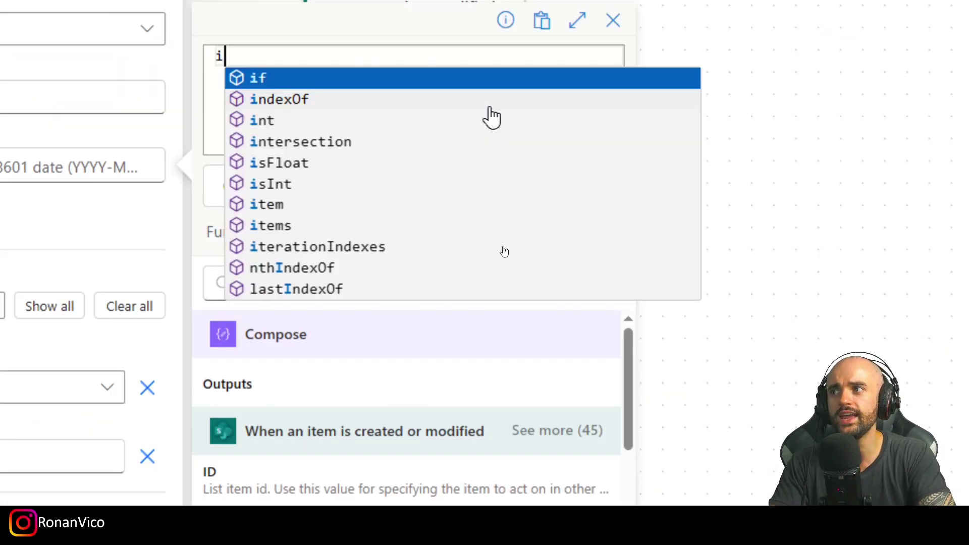
pyautogui.click(493, 120)
pyautogui.click(404, 272)
pyautogui.write('vers')
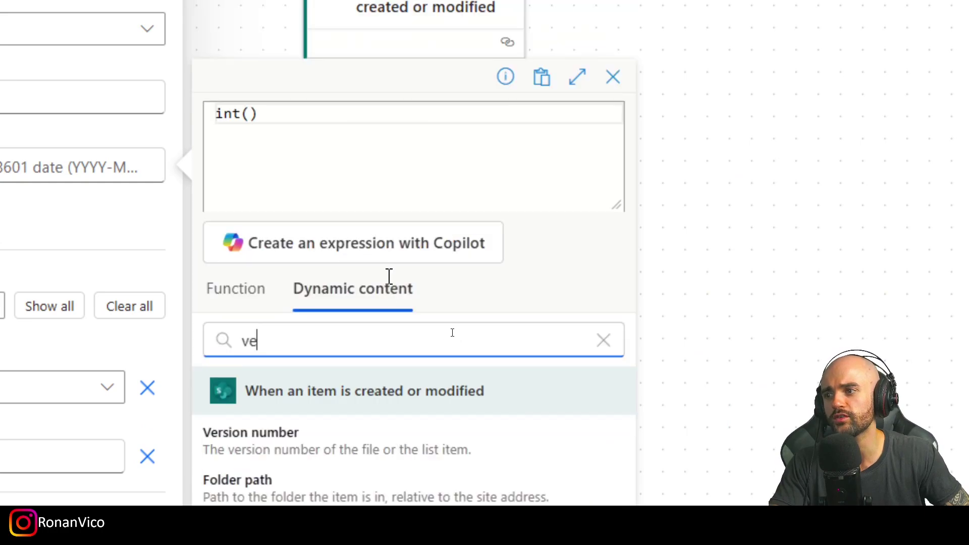
pyautogui.click(351, 525)
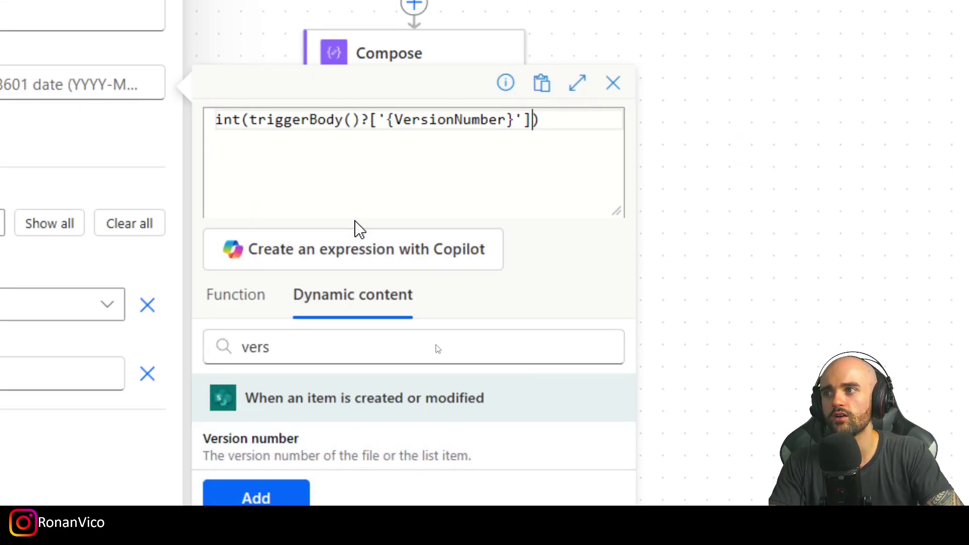
pyautogui.press('Home')
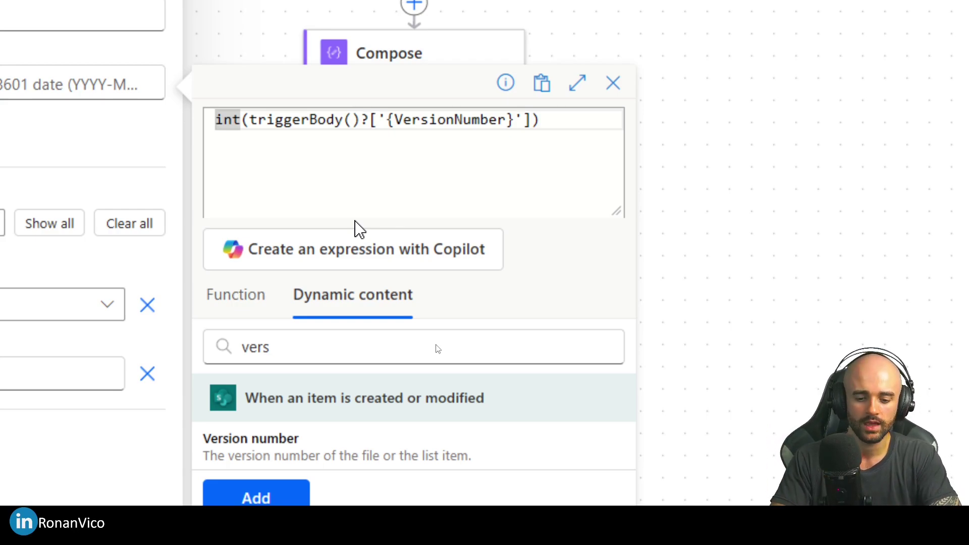
pyautogui.write('add(')
pyautogui.press('End')
pyautogui.write(', ')
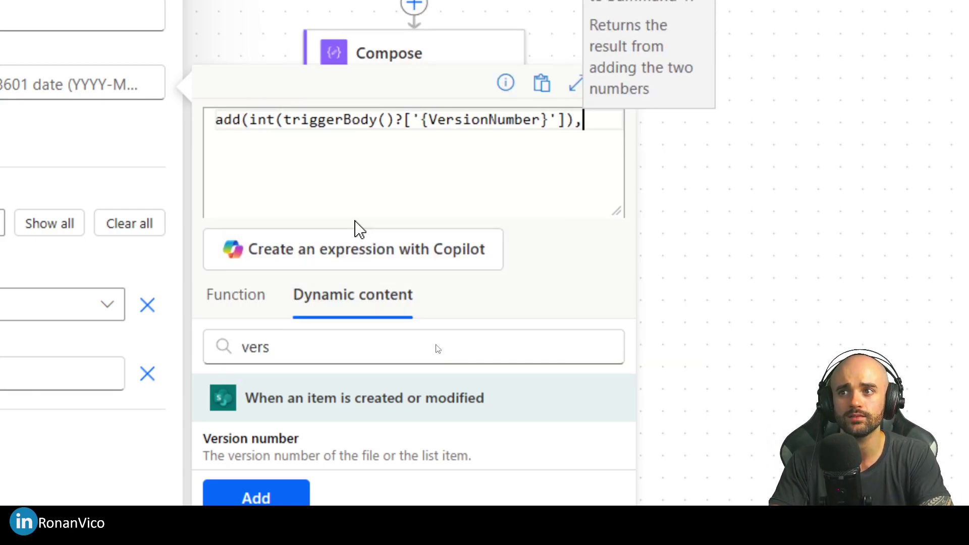
pyautogui.write('-1)')
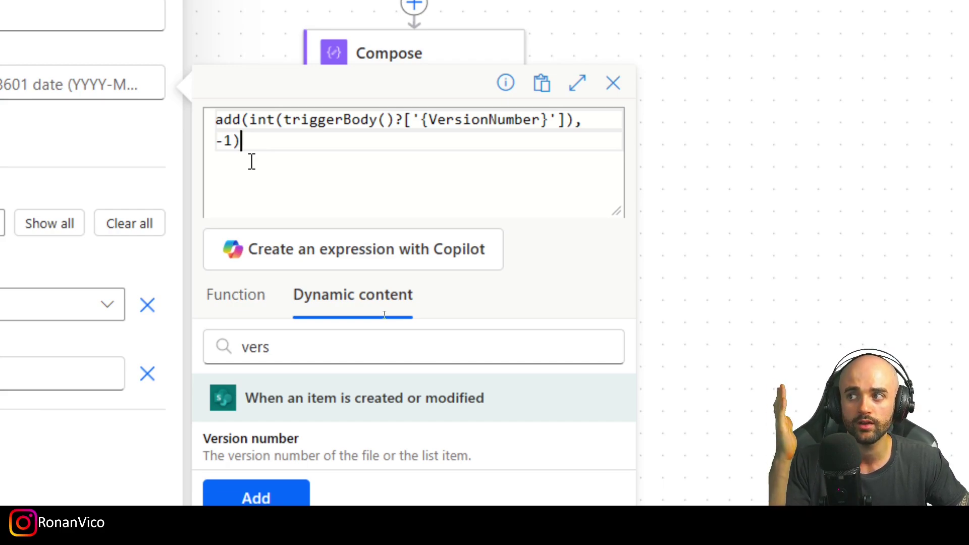
pyautogui.click(263, 497)
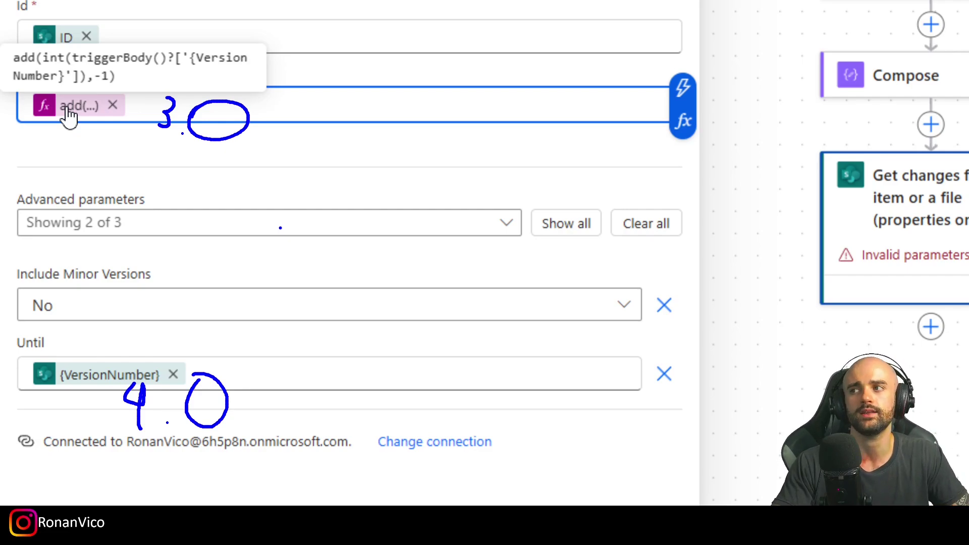
# Step: Save the flow and test it automatically with a recently used trigger
pyautogui.click(781, 61)
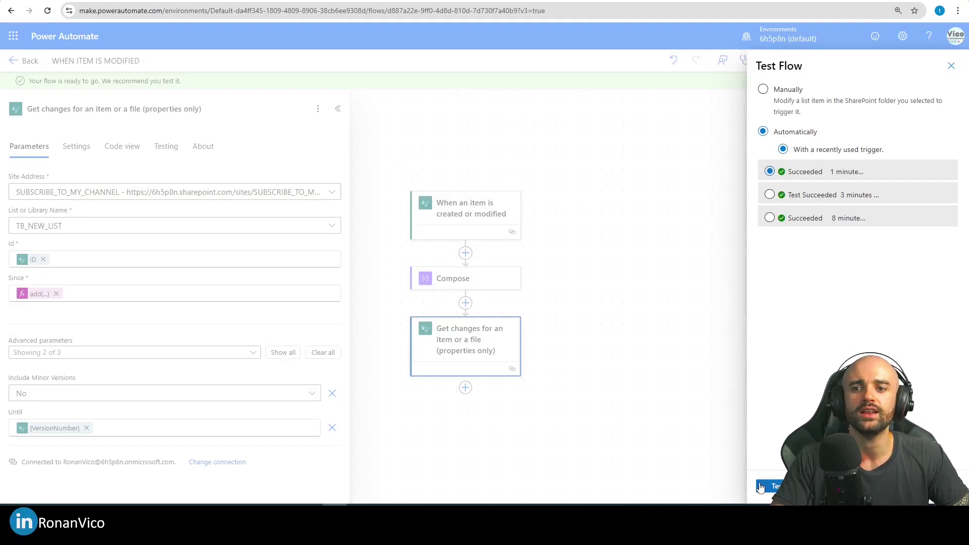
pyautogui.click(775, 486)
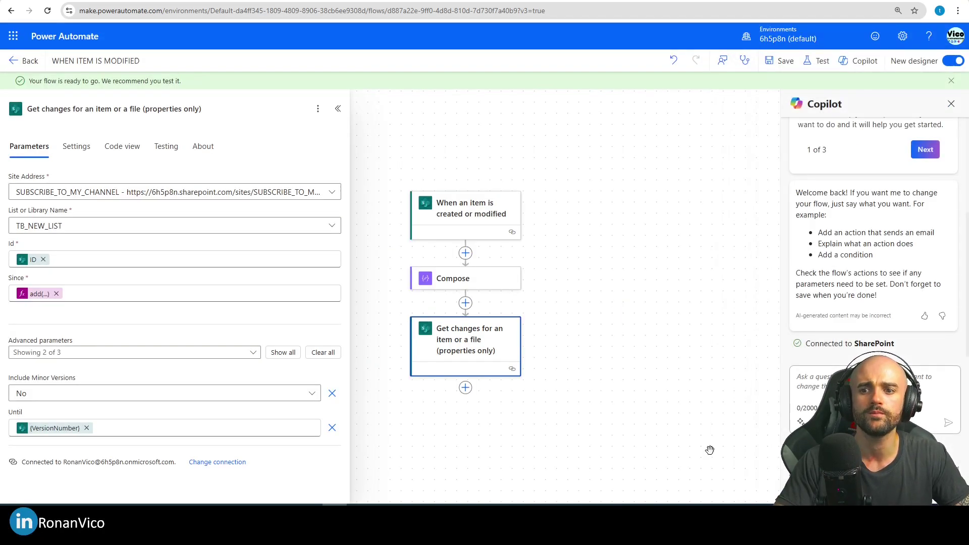
pyautogui.click(954, 106)
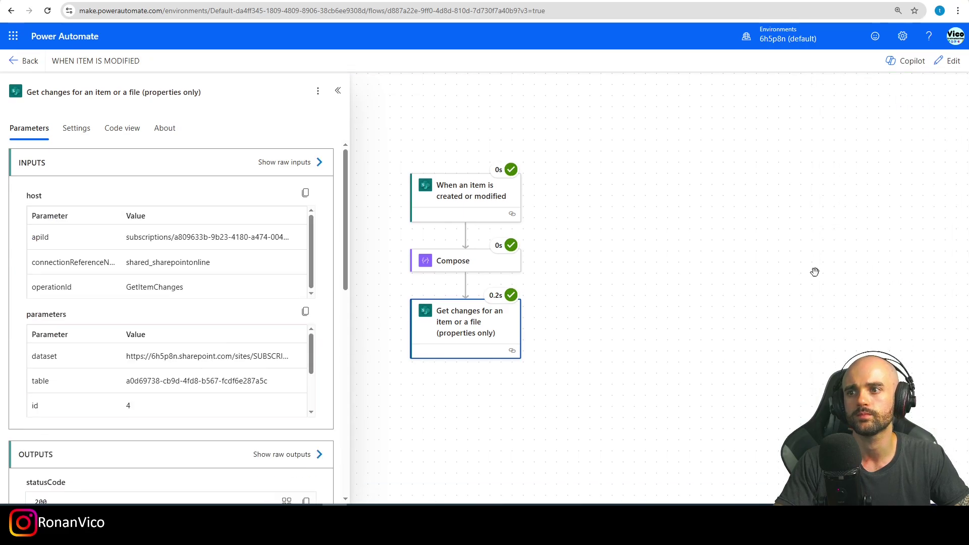
# Step: Review Get changes raw outputs for versions 3.0 to 4.0, showing only NAME and Modified changed
pyautogui.scroll(-3, 555, 249)
pyautogui.scroll(-2, 202, 374)
pyautogui.click(297, 450)
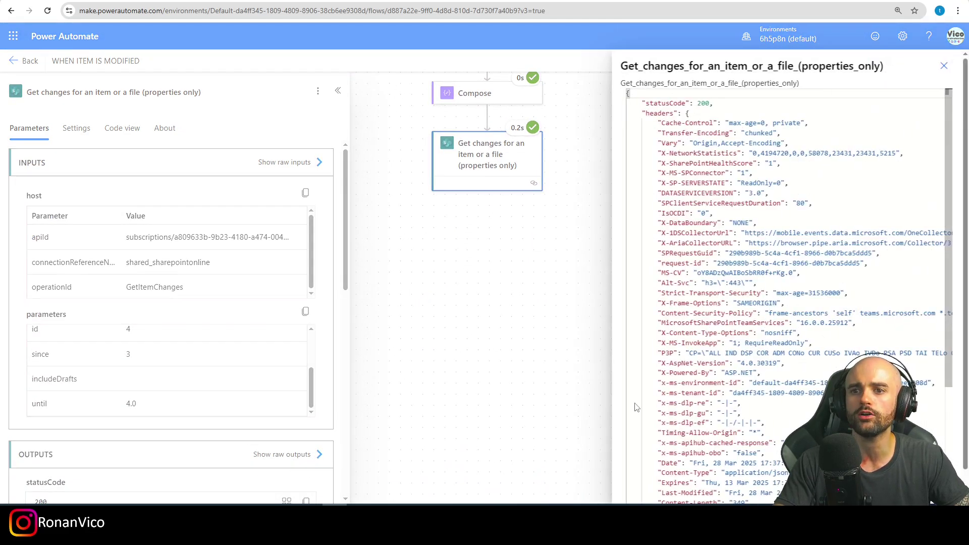
pyautogui.scroll(-5, 732, 278)
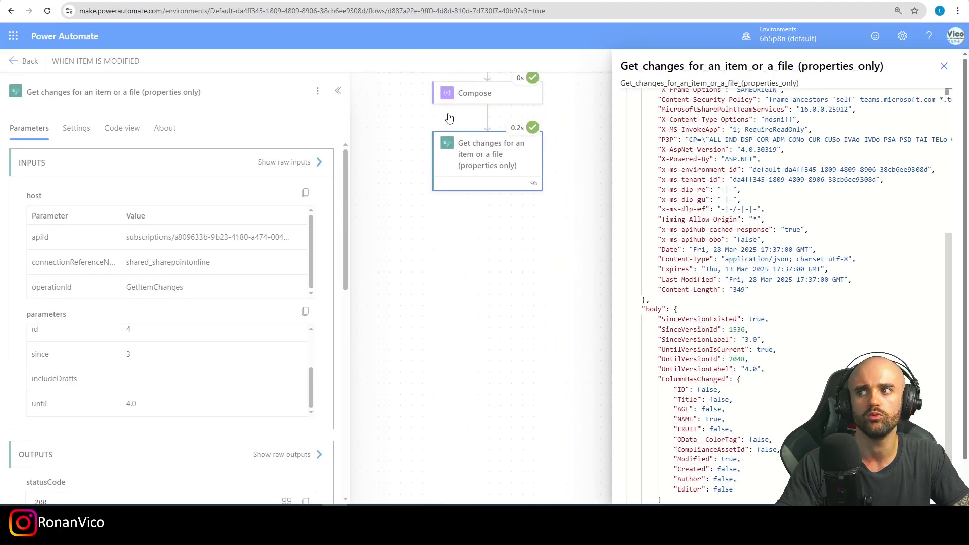
pyautogui.click(943, 65)
# Step: Add a Compose action after Get changes and open the expression editor for its Inputs
pyautogui.click(339, 92)
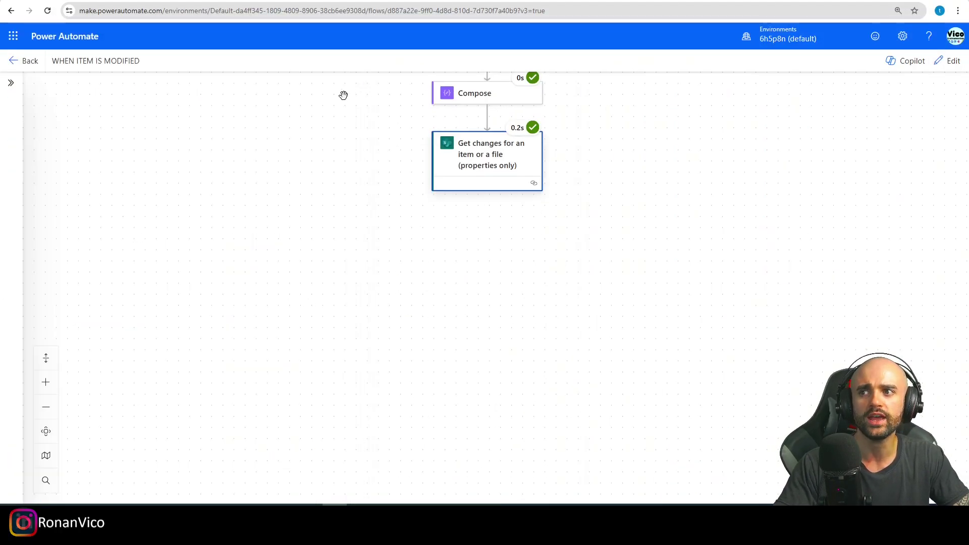
pyautogui.click(940, 61)
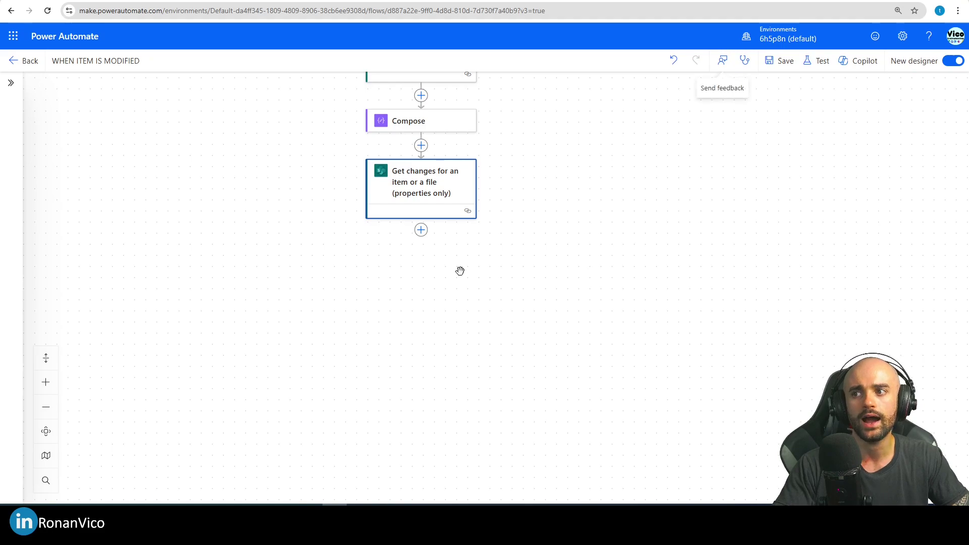
pyautogui.click(421, 229)
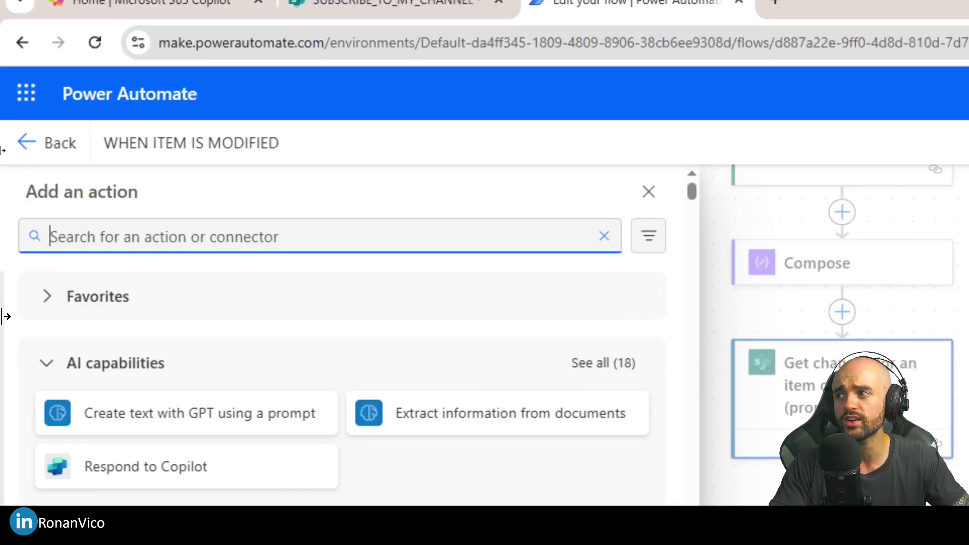
pyautogui.write('compose')
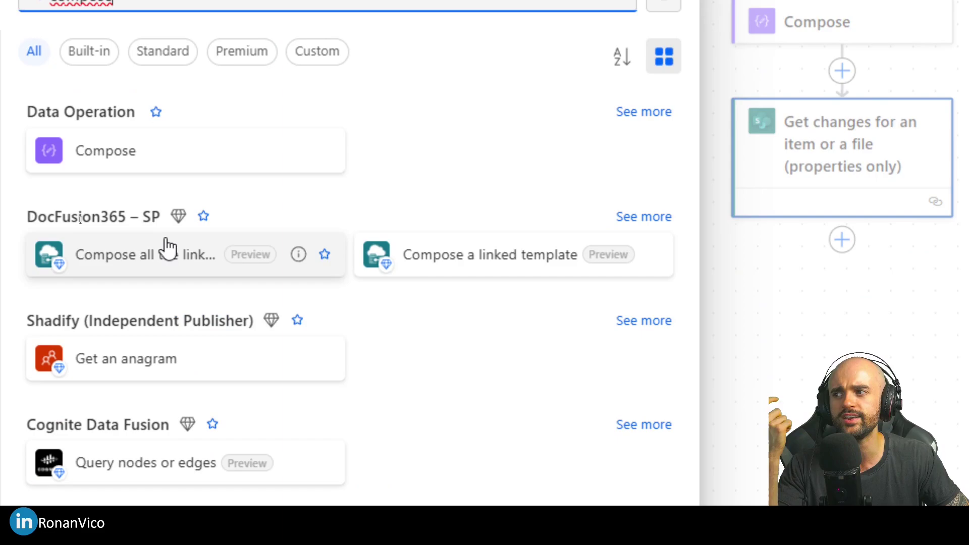
pyautogui.click(152, 151)
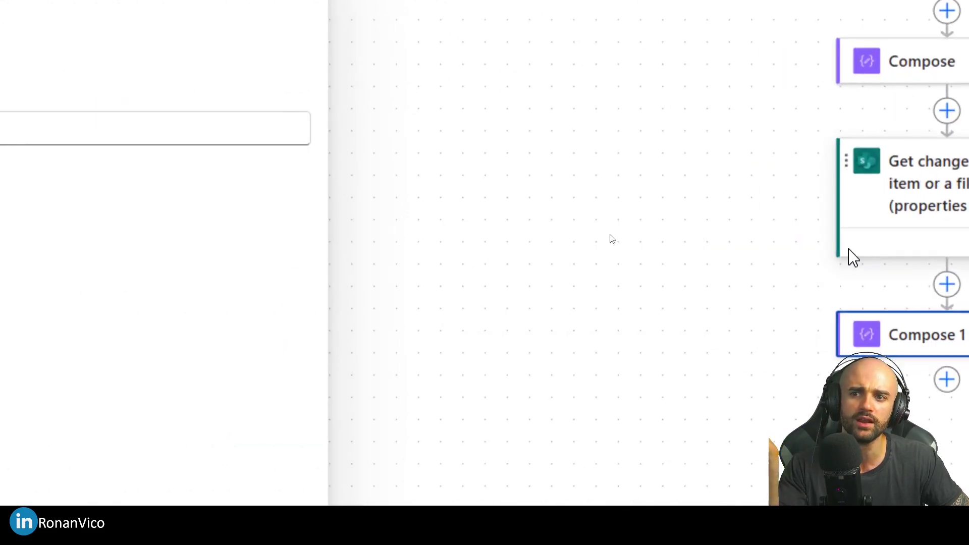
pyautogui.click(50, 139)
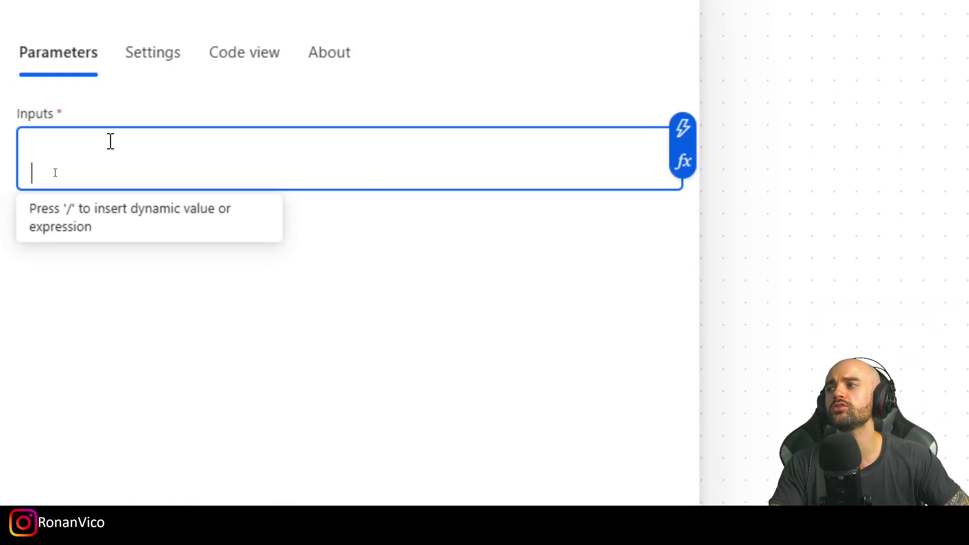
pyautogui.click(683, 162)
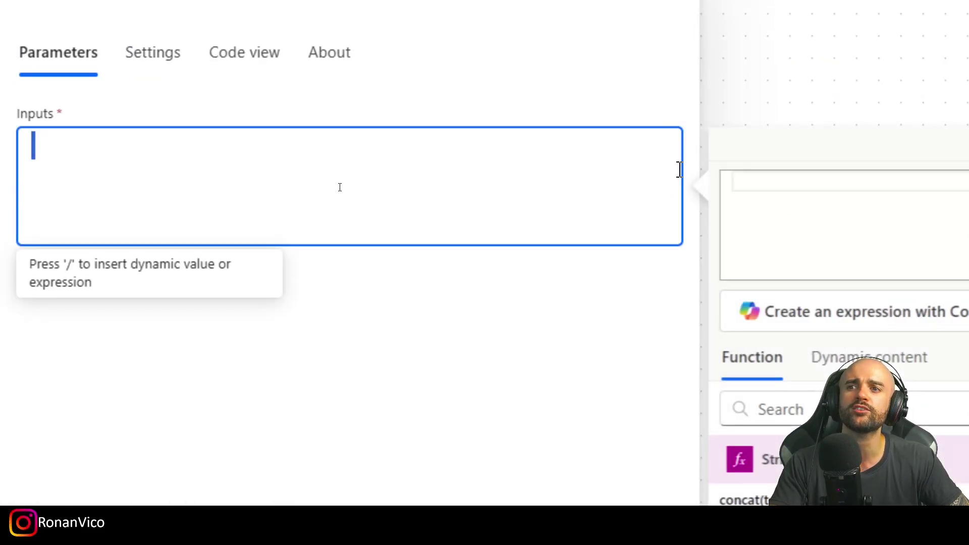
# Step: Start an if expression whose condition is Get changes' Has Column Changed: NAME
pyautogui.click(384, 377)
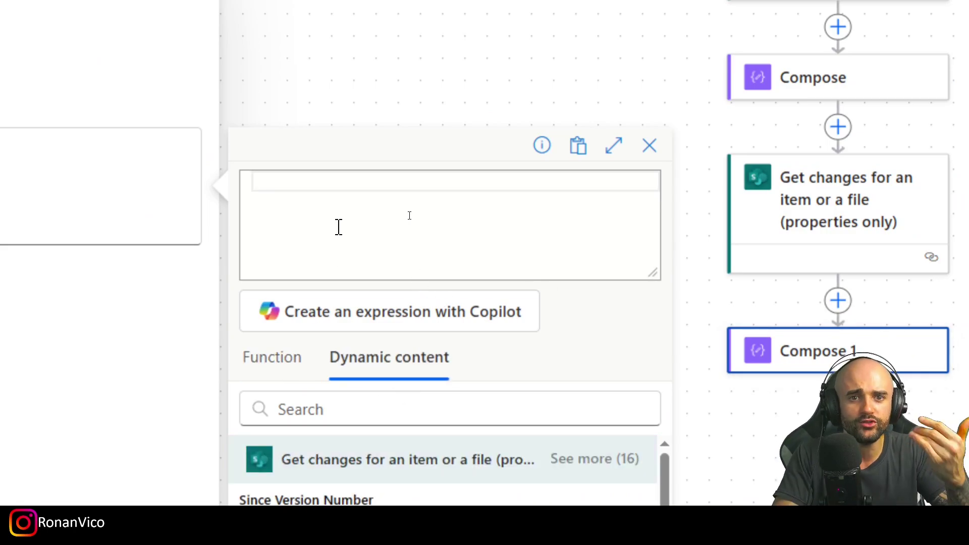
pyautogui.write('if(')
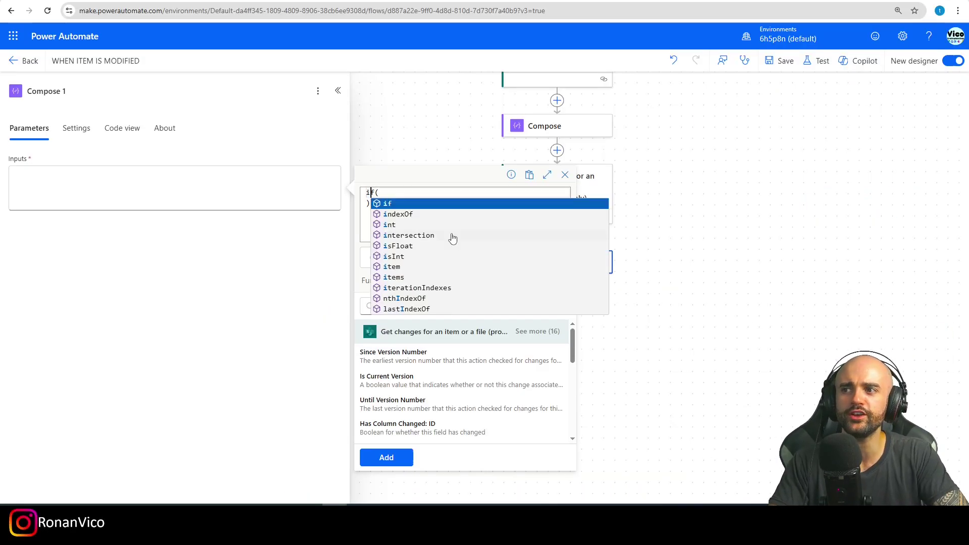
pyautogui.press('Return')
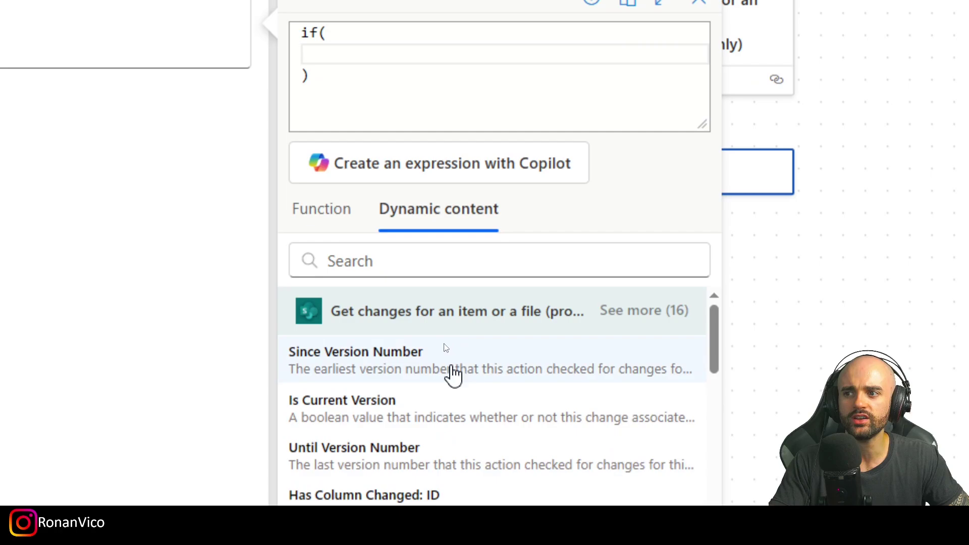
pyautogui.scroll(-4, 521, 368)
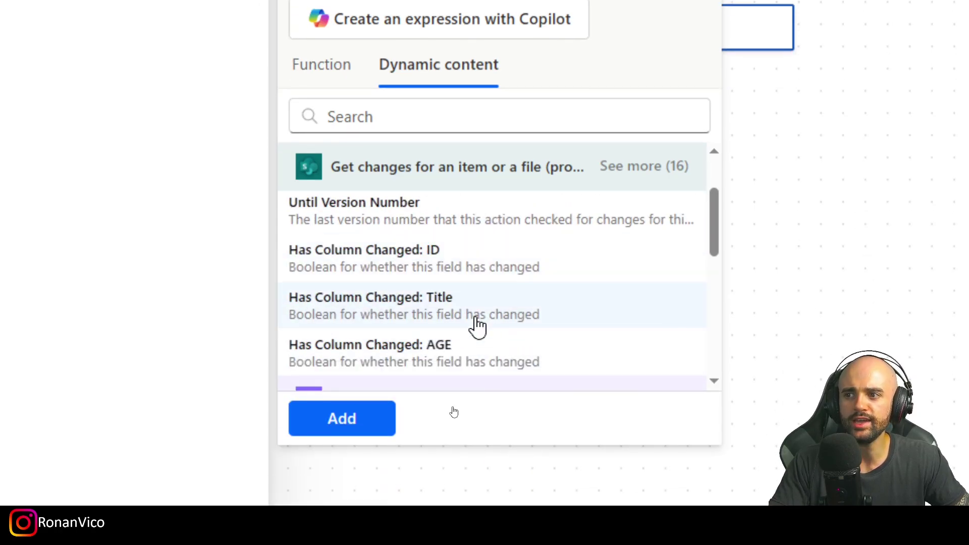
pyautogui.click(667, 174)
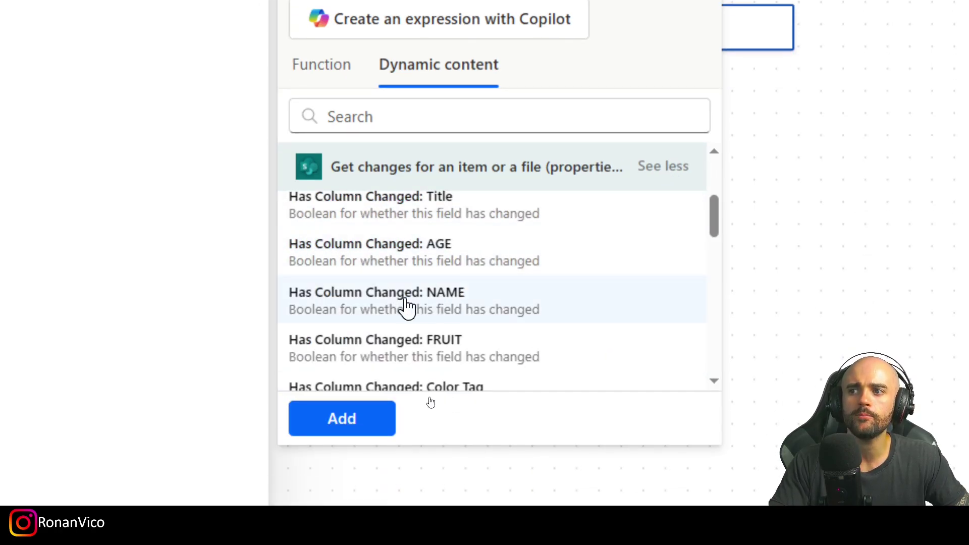
pyautogui.click(450, 304)
pyautogui.click(434, 184)
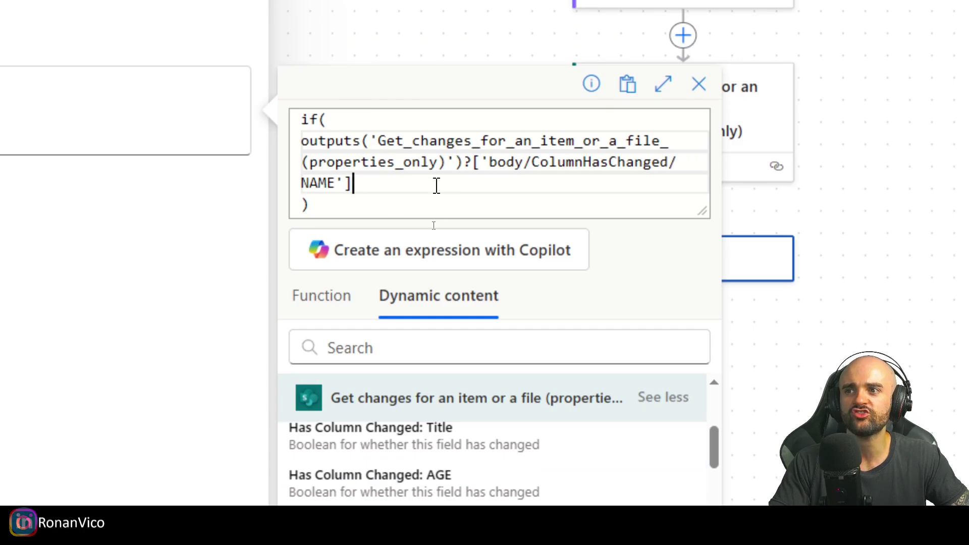
pyautogui.write(',')
pyautogui.press('Return')
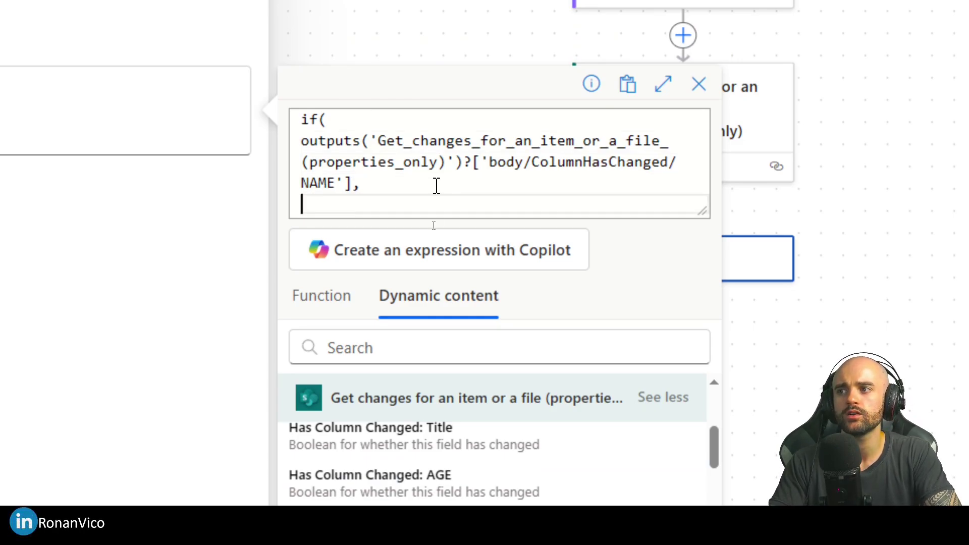
# Step: Add the true result concat('The new name is: ', NAME value)
pyautogui.write("concat('The new name")
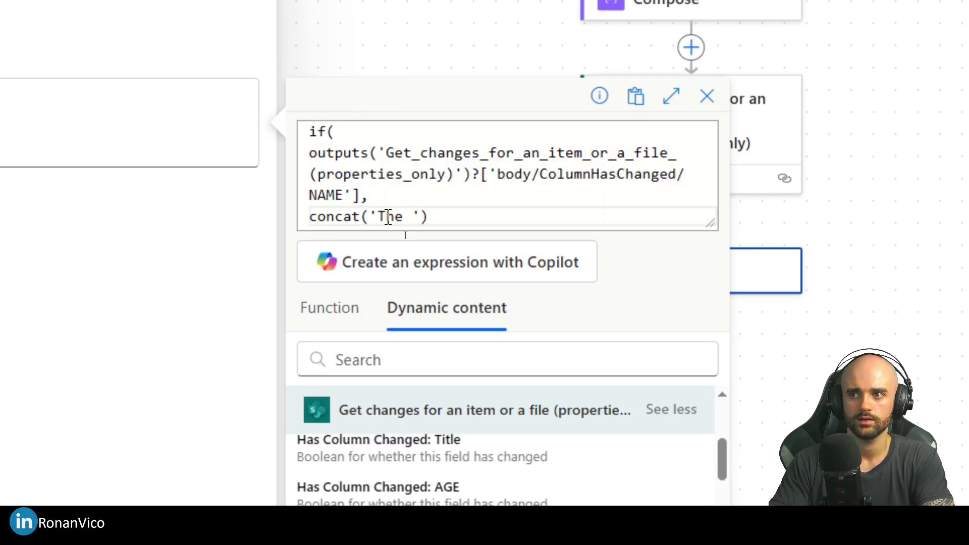
pyautogui.write(" is: '")
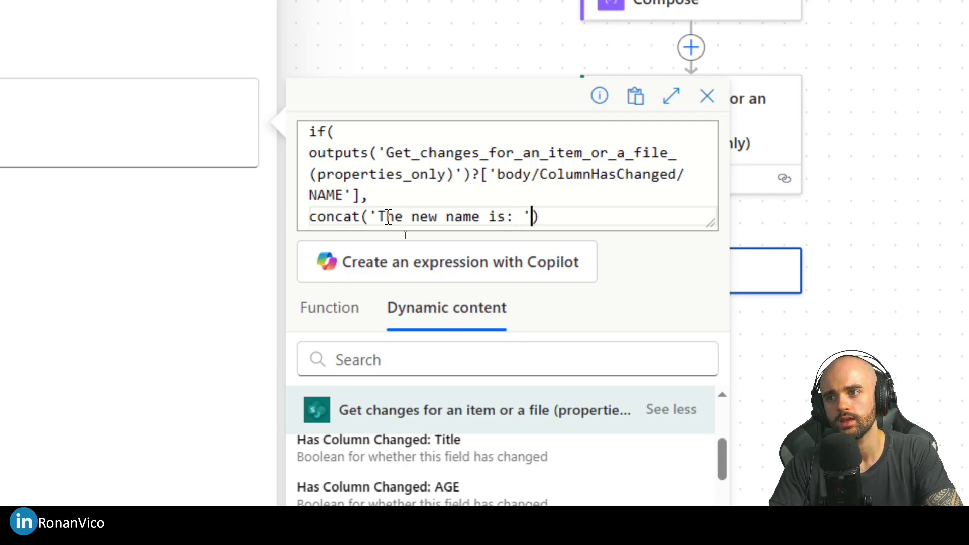
pyautogui.write(',')
pyautogui.scroll(-3, 482, 460)
pyautogui.click(432, 229)
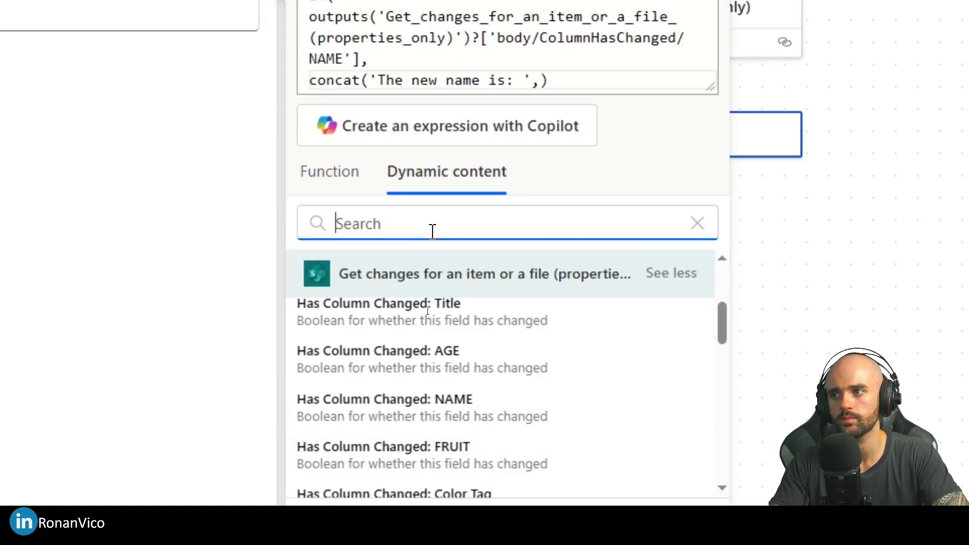
pyautogui.write('Name')
pyautogui.scroll(-2, 475, 263)
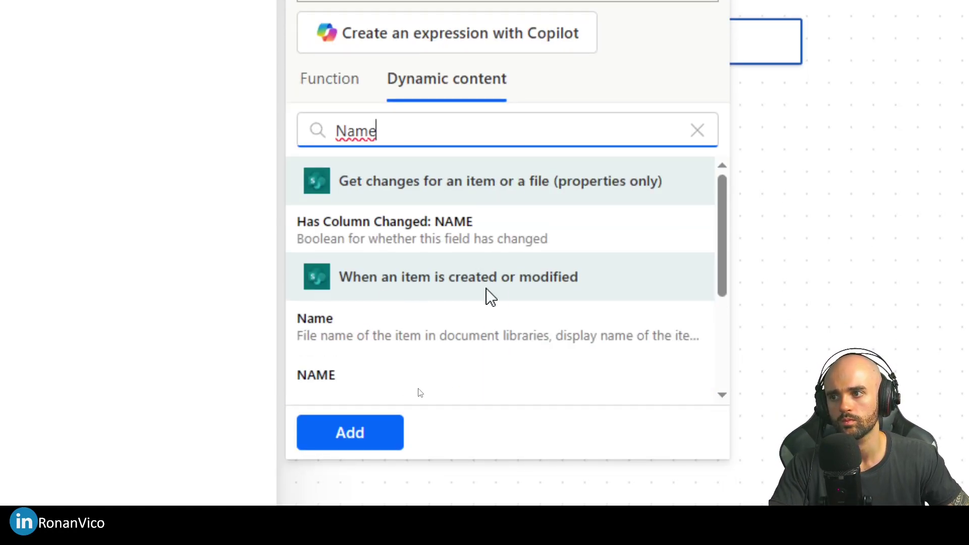
pyautogui.click(367, 369)
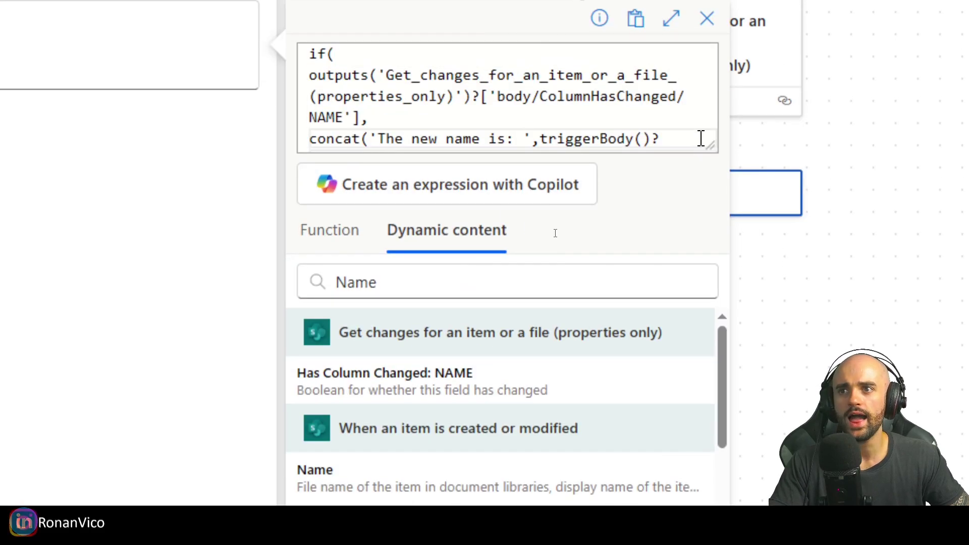
pyautogui.scroll(-1, 420, 132)
pyautogui.scroll(1, 422, 122)
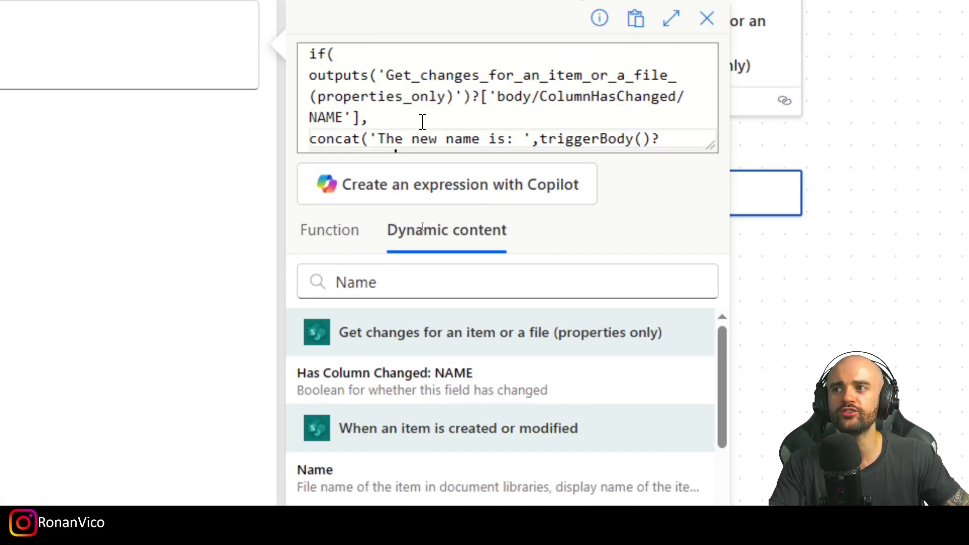
pyautogui.scroll(-1, 423, 122)
pyautogui.scroll(1, 422, 122)
pyautogui.scroll(-1, 422, 122)
# Step: Set the fallback to null and add the expression to Compose 1's Inputs
pyautogui.write("''")
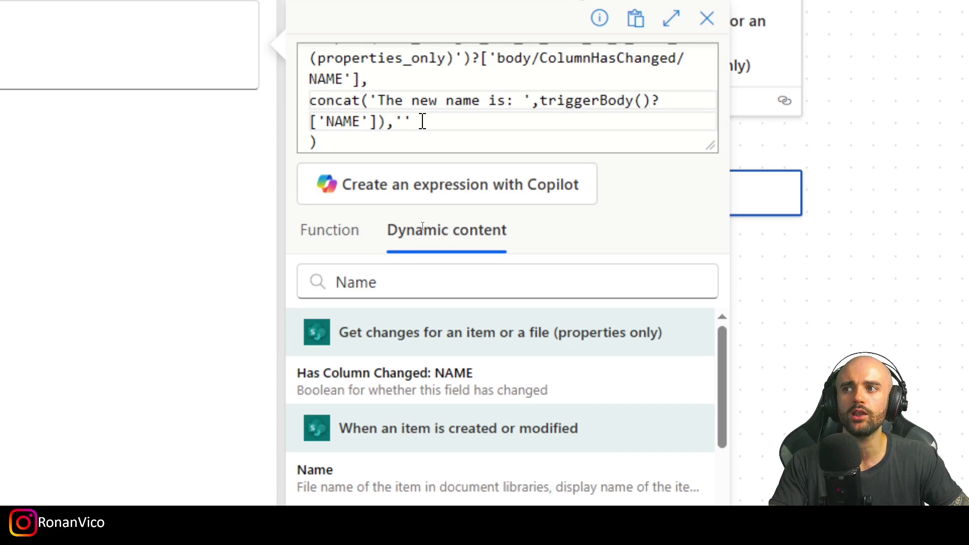
pyautogui.doubleClick(402, 122)
pyautogui.scroll(1, 400, 122)
pyautogui.write('null')
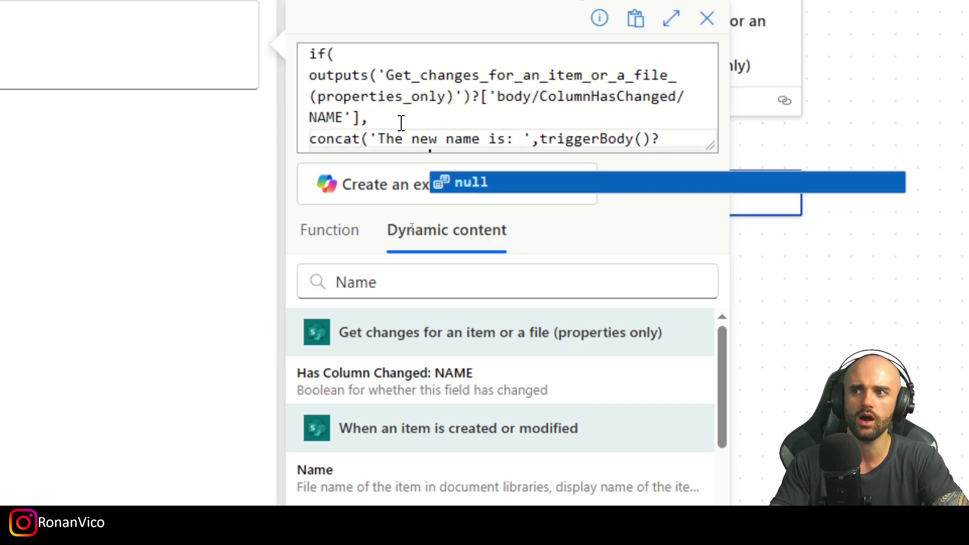
pyautogui.click(461, 122)
pyautogui.scroll(-3, 461, 121)
pyautogui.click(349, 500)
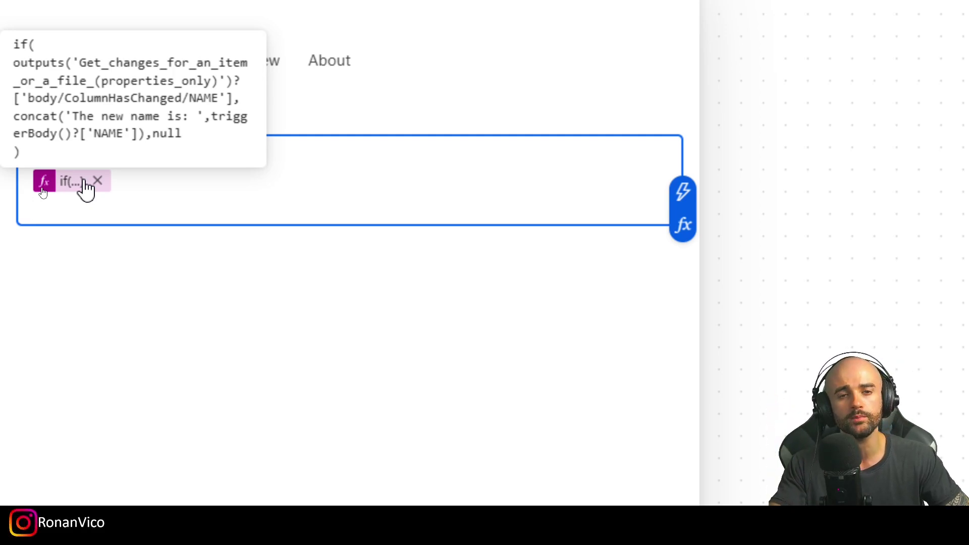
# Step: Add a new line after the first if expression in Compose 1's Inputs and open a fresh expression editor
pyautogui.click(145, 176)
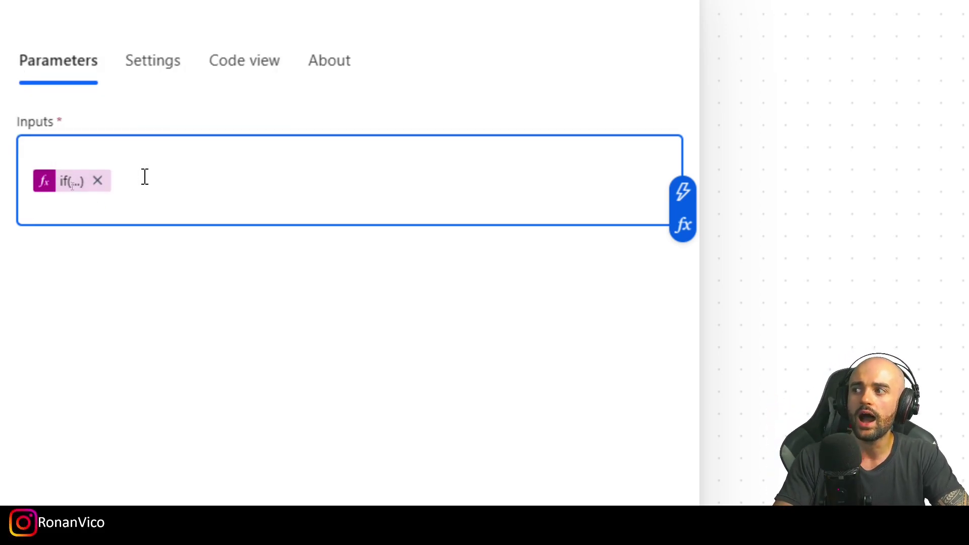
pyautogui.press('Left')
pyautogui.press('Return')
pyautogui.press('BackSpace')
pyautogui.press('End')
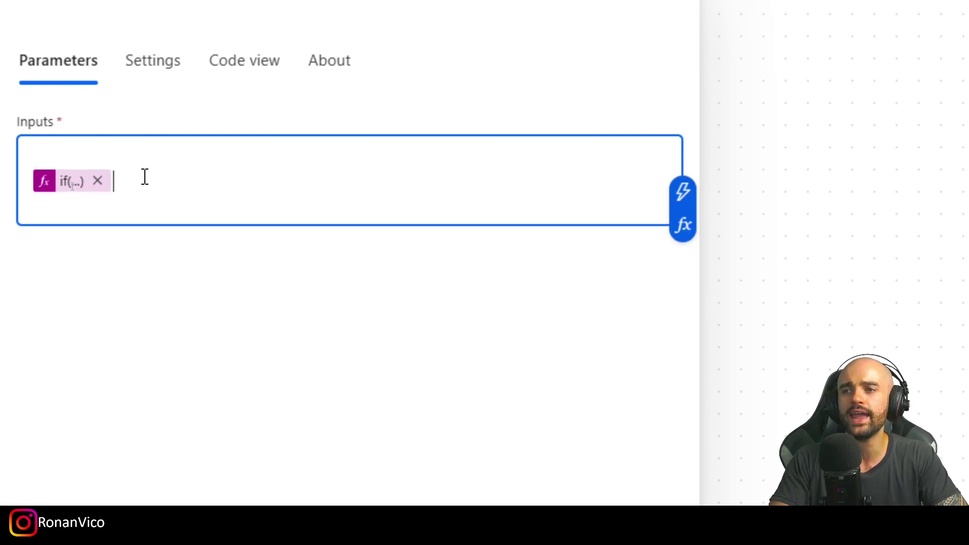
pyautogui.press('Return')
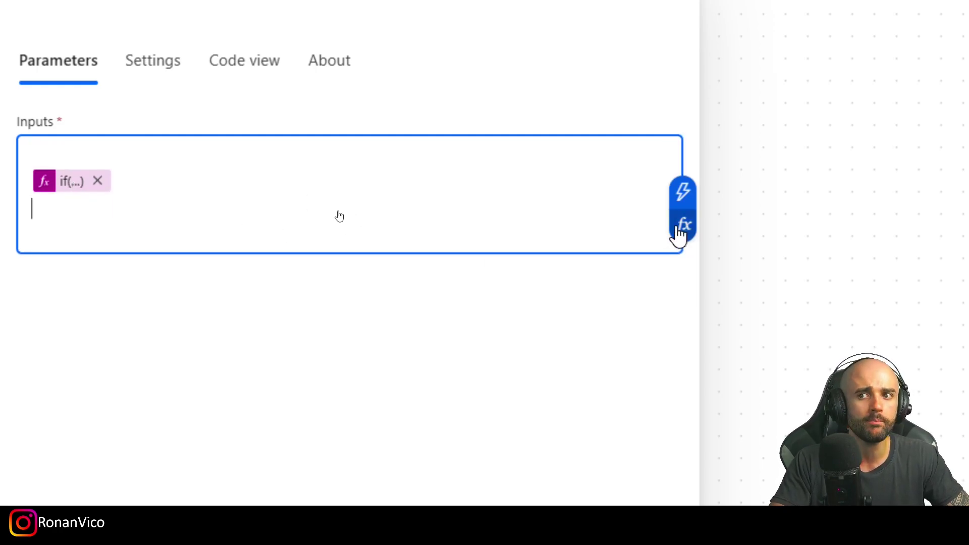
pyautogui.click(678, 230)
pyautogui.click(809, 374)
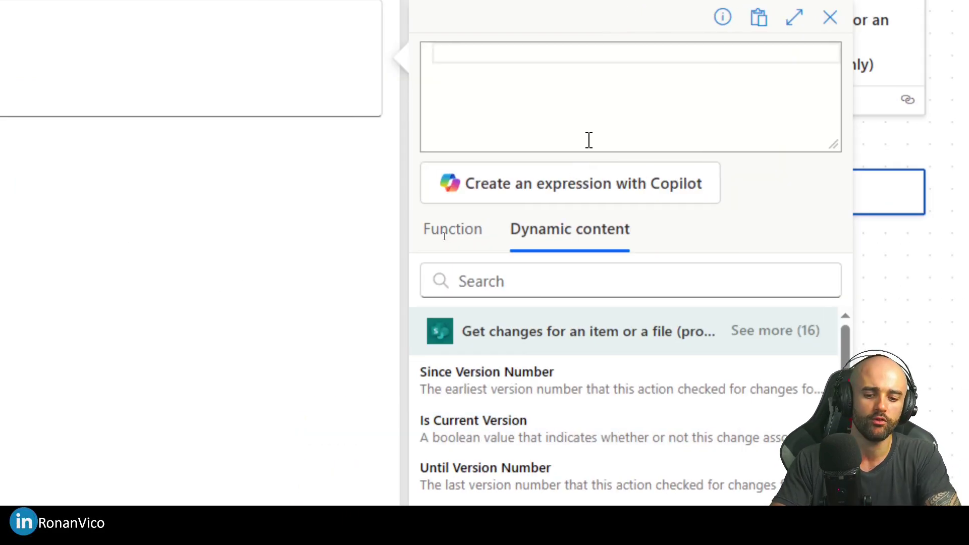
# Step: Start an if expression conditioned on Has Column Changed: FRUIT
pyautogui.write('if(')
pyautogui.press('Return')
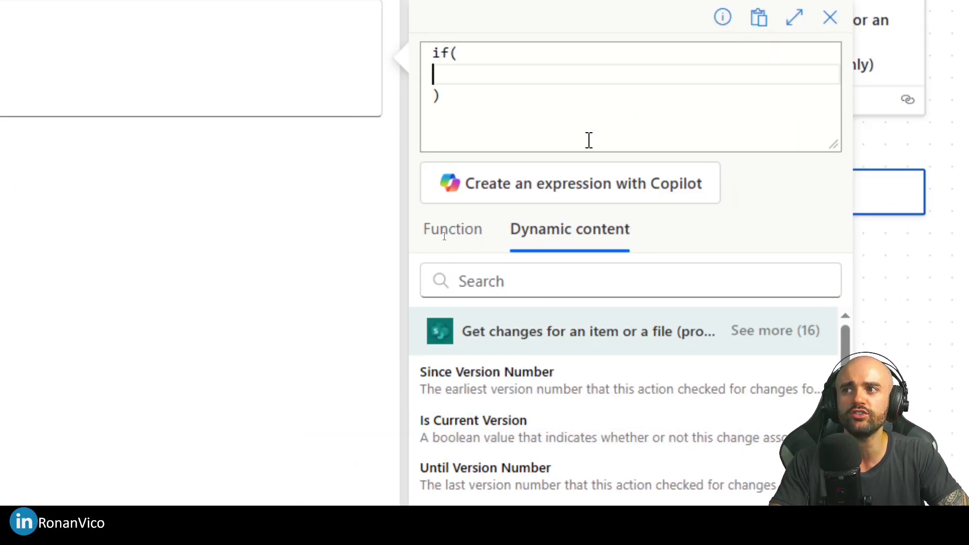
pyautogui.press('BackSpace')
pyautogui.press('Return')
pyautogui.scroll(-4, 610, 479)
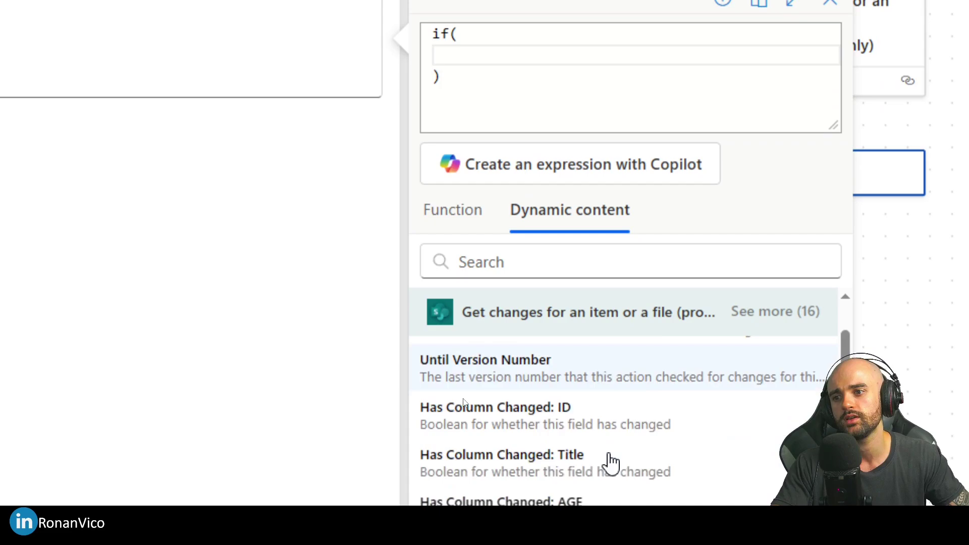
pyautogui.click(777, 333)
pyautogui.click(621, 492)
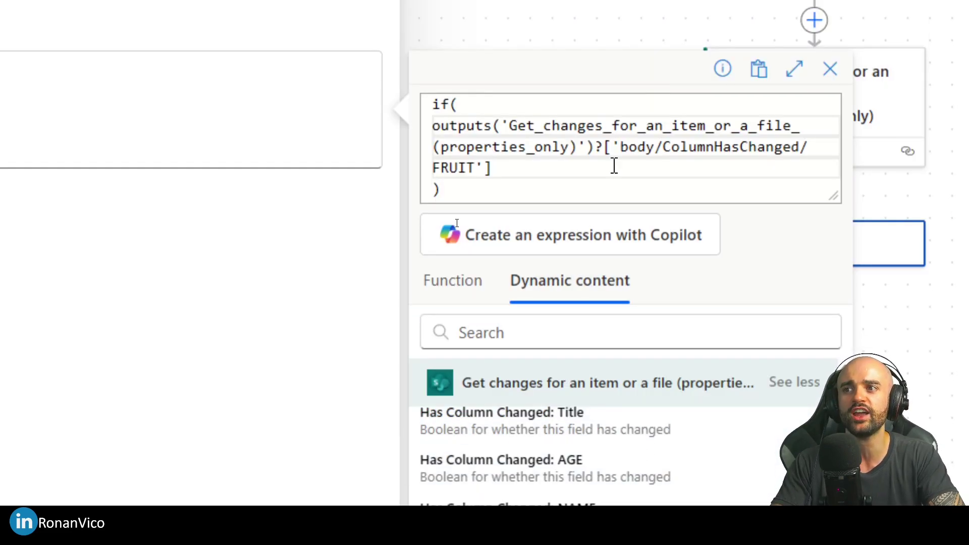
# Step: Add the true result concat('The new fruit is', FRUIT Value)
pyautogui.press('Return')
pyautogui.write("concat('Th")
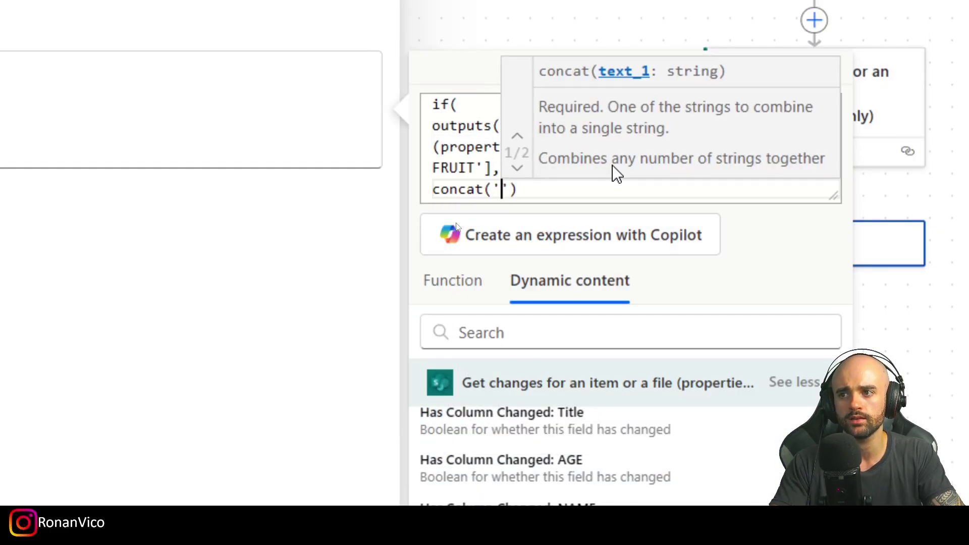
pyautogui.write('e new fruit is')
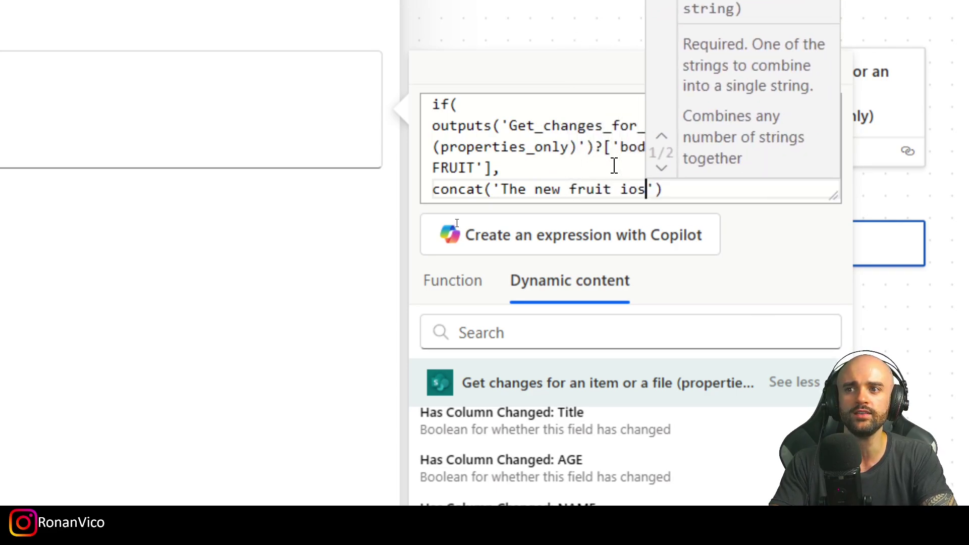
pyautogui.write("',")
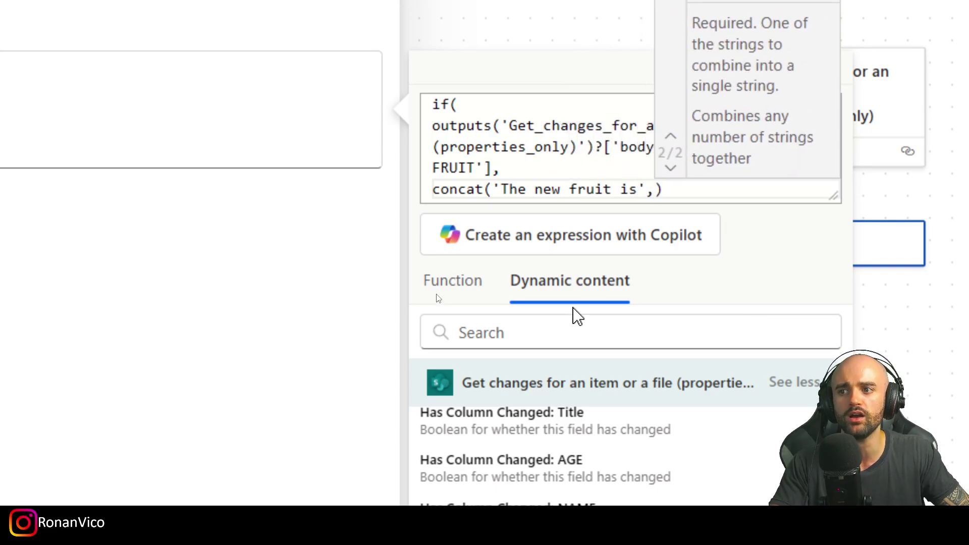
pyautogui.click(577, 318)
pyautogui.write('fruit')
pyautogui.scroll(-3, 555, 455)
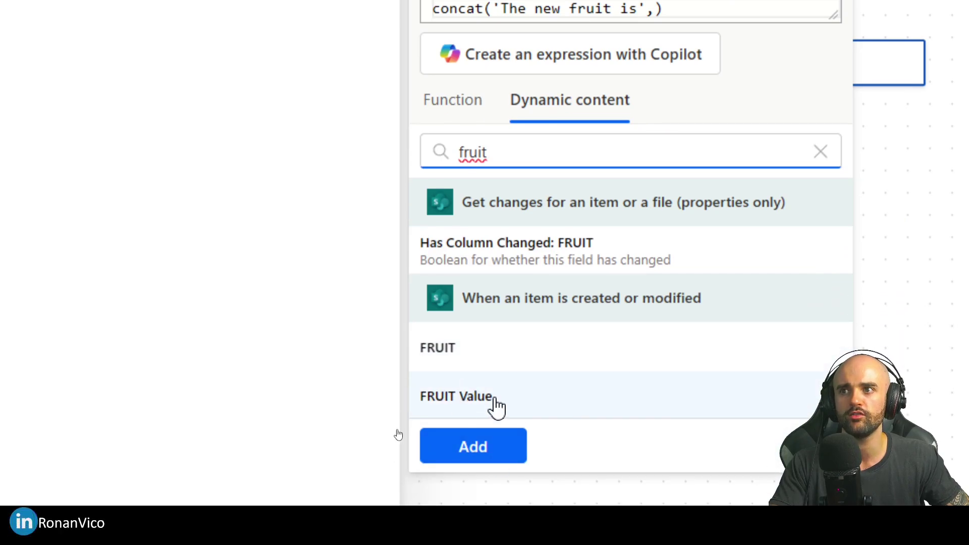
pyautogui.click(495, 464)
pyautogui.scroll(-1, 639, 47)
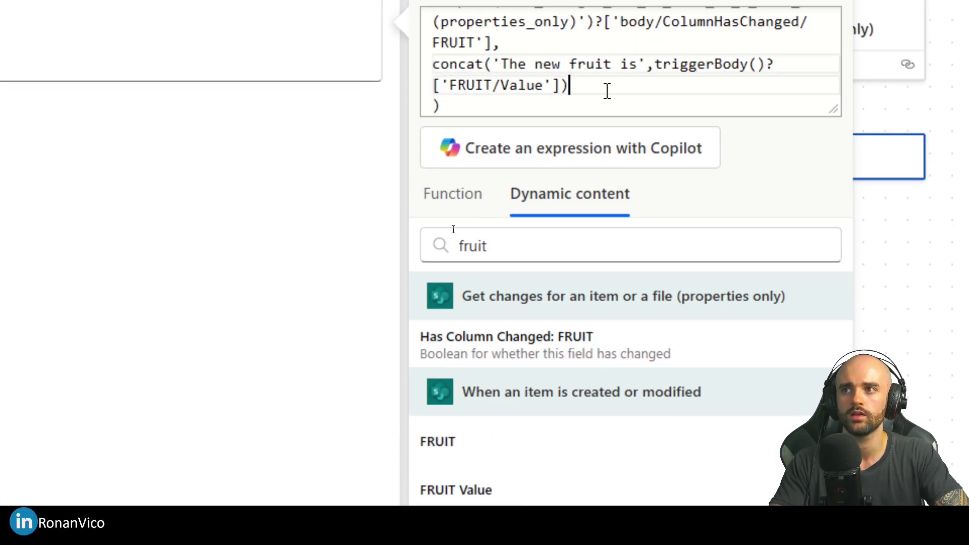
pyautogui.scroll(1, 607, 52)
pyautogui.scroll(-1, 607, 91)
pyautogui.scroll(-1, 607, 91)
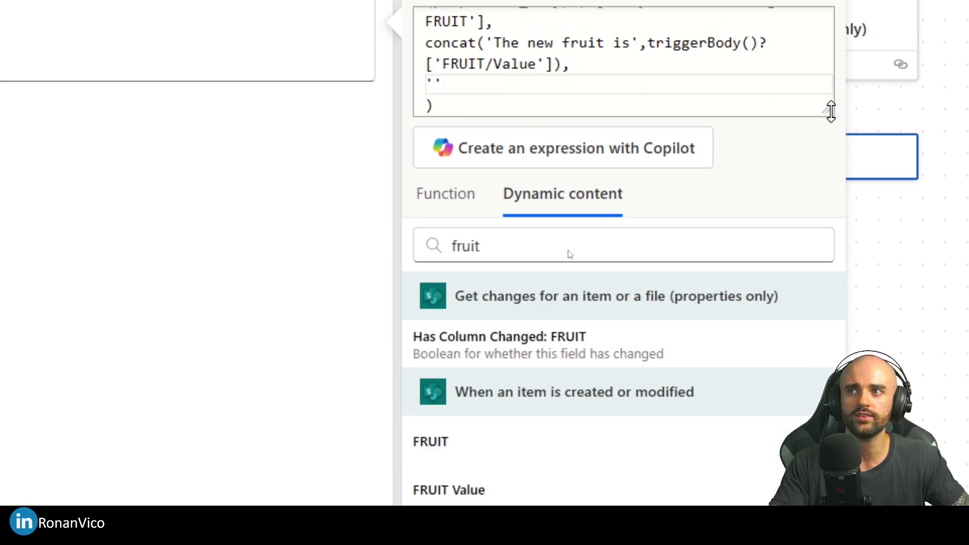
# Step: Enlarge the editor, set the fallback to null, and add the FRUIT expression to Compose 1
pyautogui.moveTo(828, 109); pyautogui.dragTo(828, 262)
pyautogui.click(487, 82)
pyautogui.moveTo(487, 82); pyautogui.dragTo(425, 39)
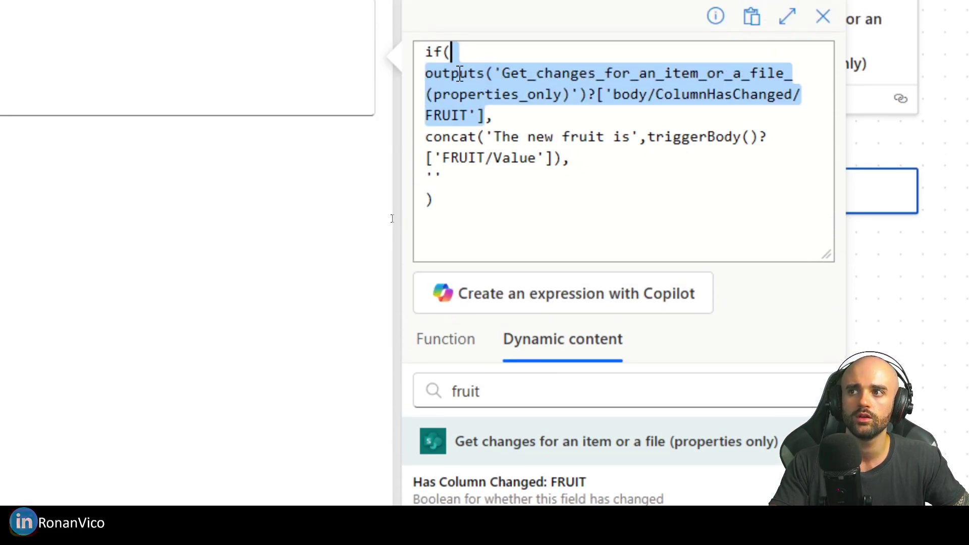
pyautogui.click(480, 82)
pyautogui.click(787, 29)
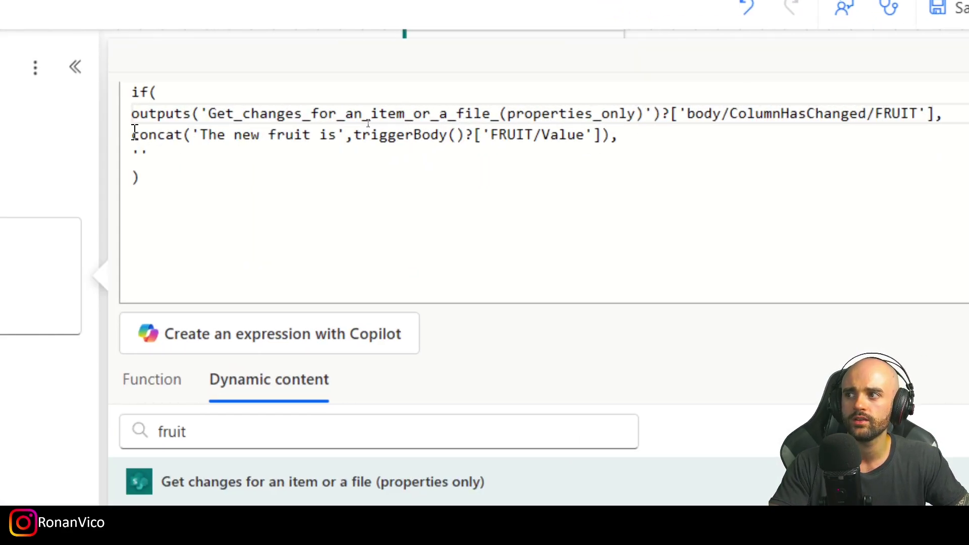
pyautogui.moveTo(75, 134); pyautogui.dragTo(580, 137)
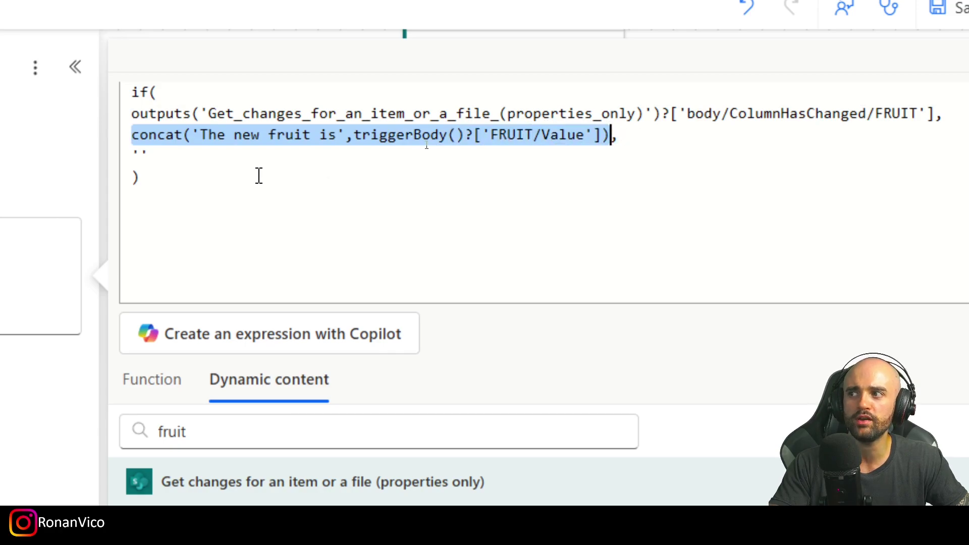
pyautogui.doubleClick(140, 154)
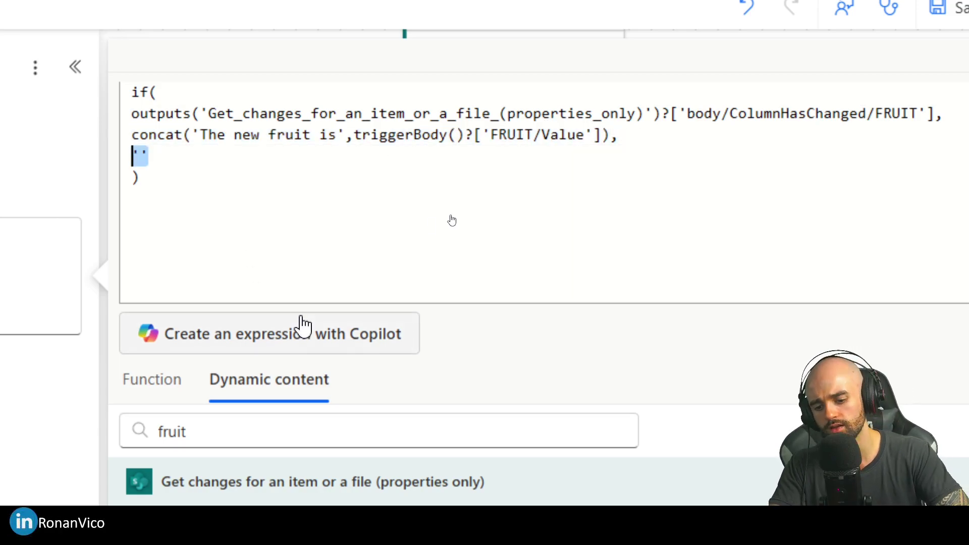
pyautogui.write('n')
pyautogui.click(219, 223)
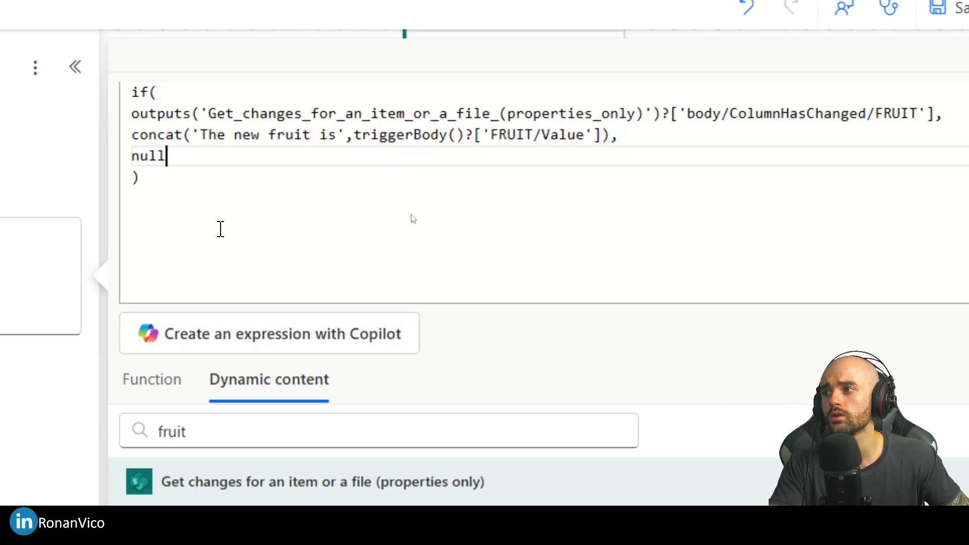
pyautogui.click(385, 483)
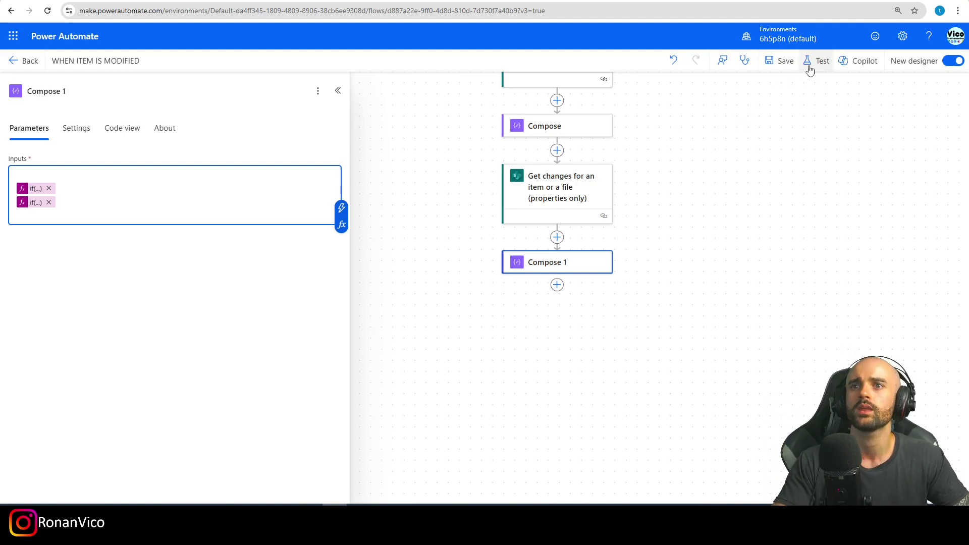
# Step: Save the flow and test it with the recently used trigger, yielding 'The new name is:' output
pyautogui.click(782, 61)
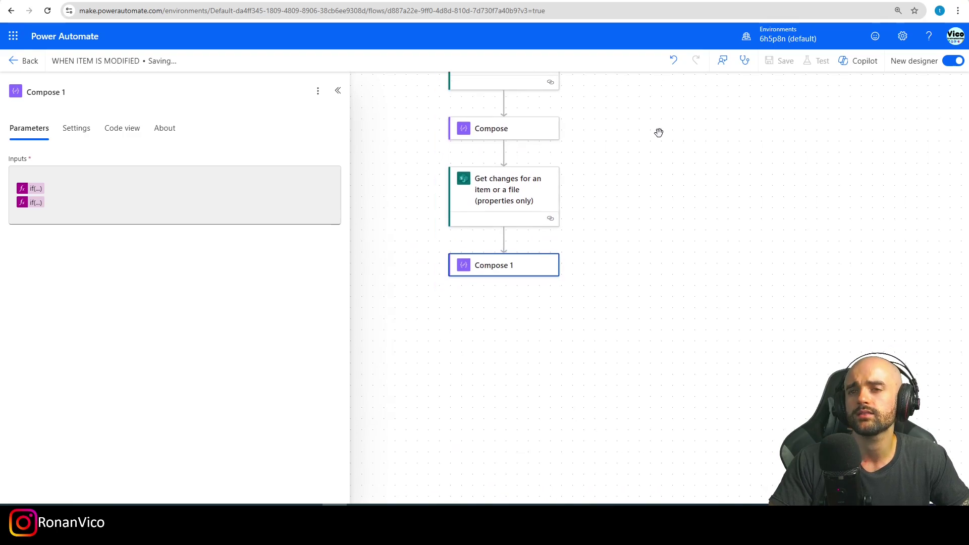
pyautogui.click(817, 61)
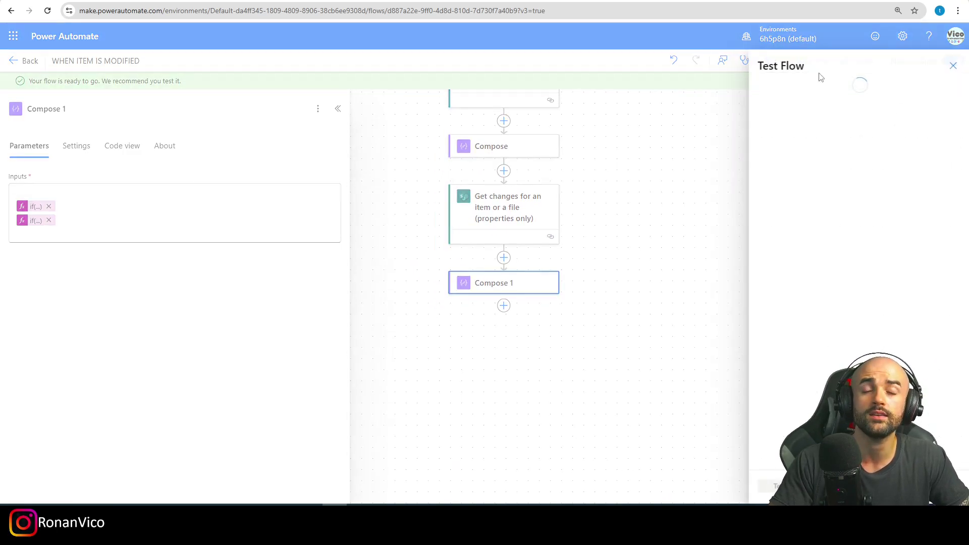
pyautogui.click(805, 132)
pyautogui.click(924, 163)
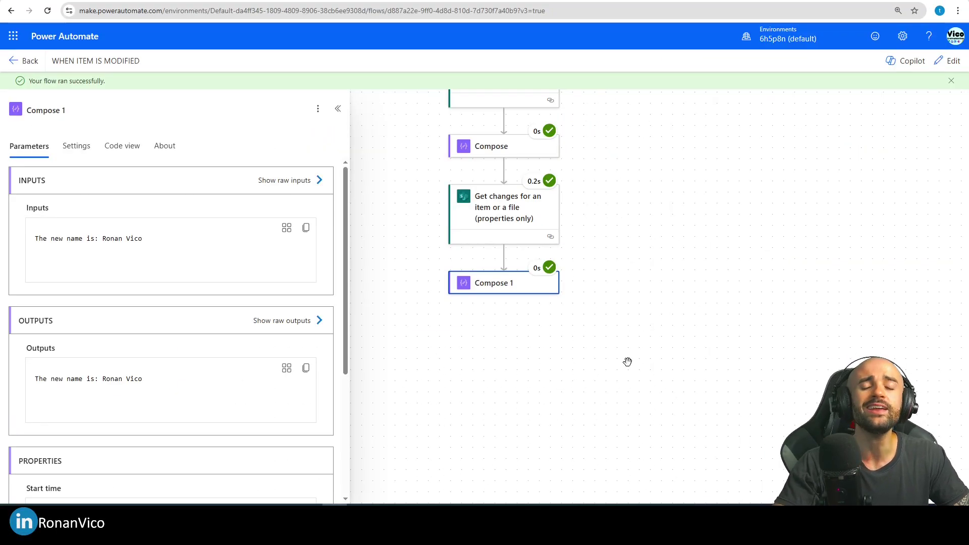
pyautogui.moveTo(34, 238); pyautogui.dragTo(111, 241)
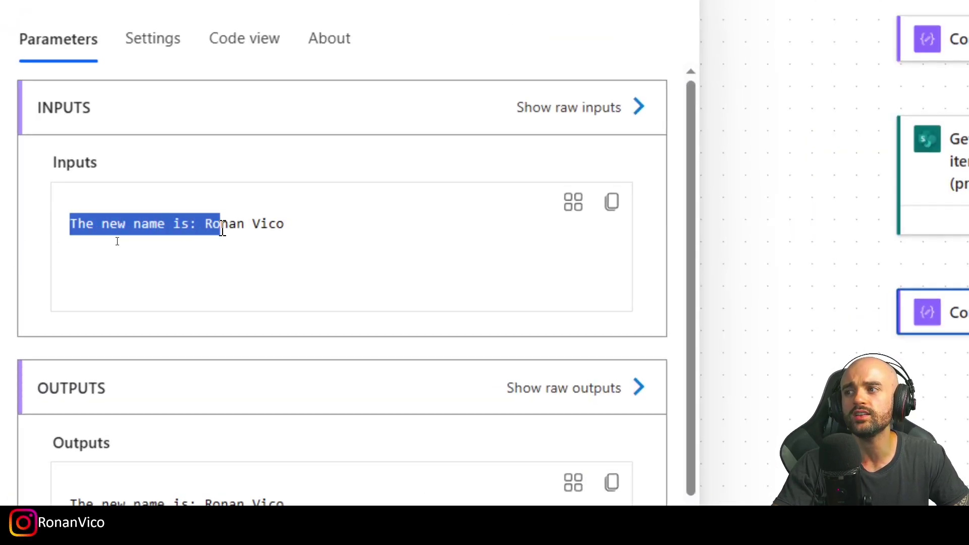
pyautogui.moveTo(222, 229); pyautogui.dragTo(60, 235)
pyautogui.click(57, 255)
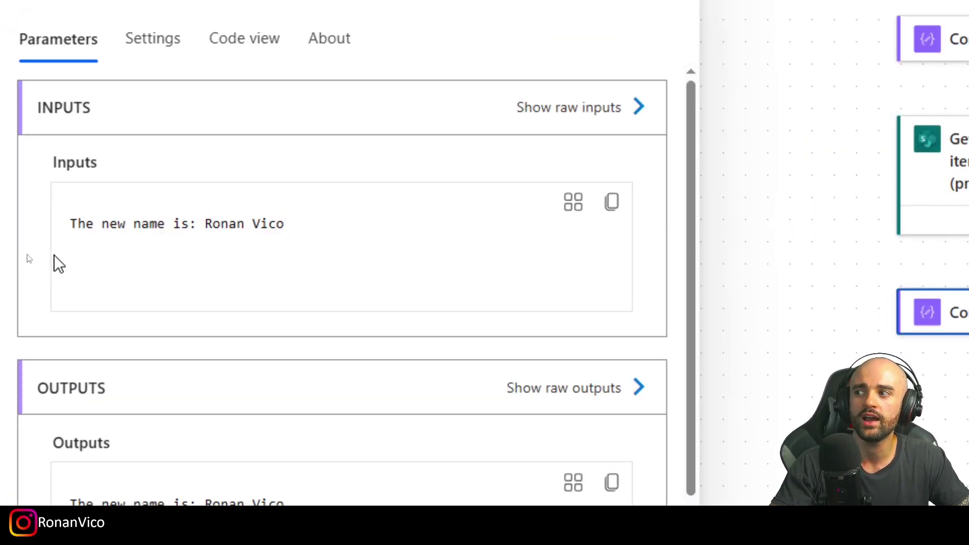